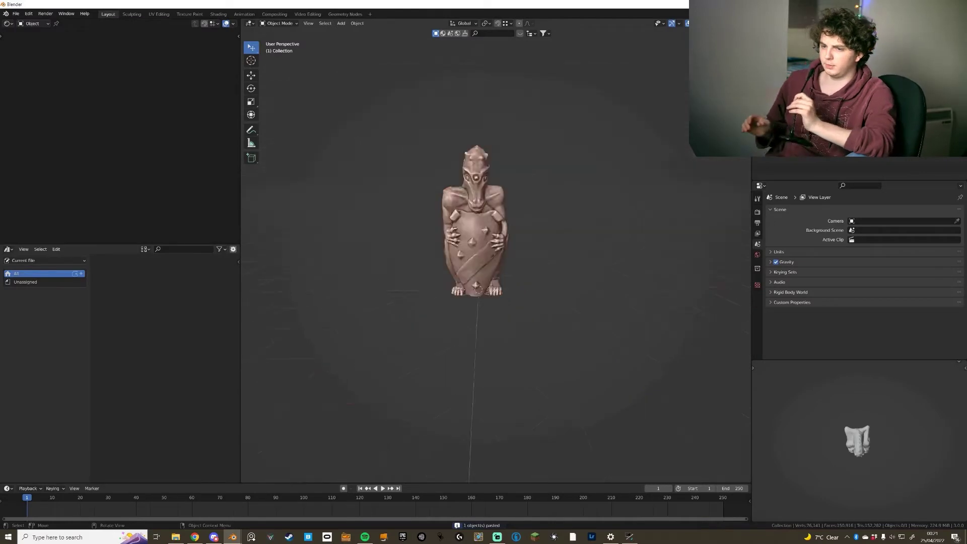
- Add a camera to the scene and line up the view beside the gargoyle
key("KP_3")
key("shift+a")
left_click(435, 379)
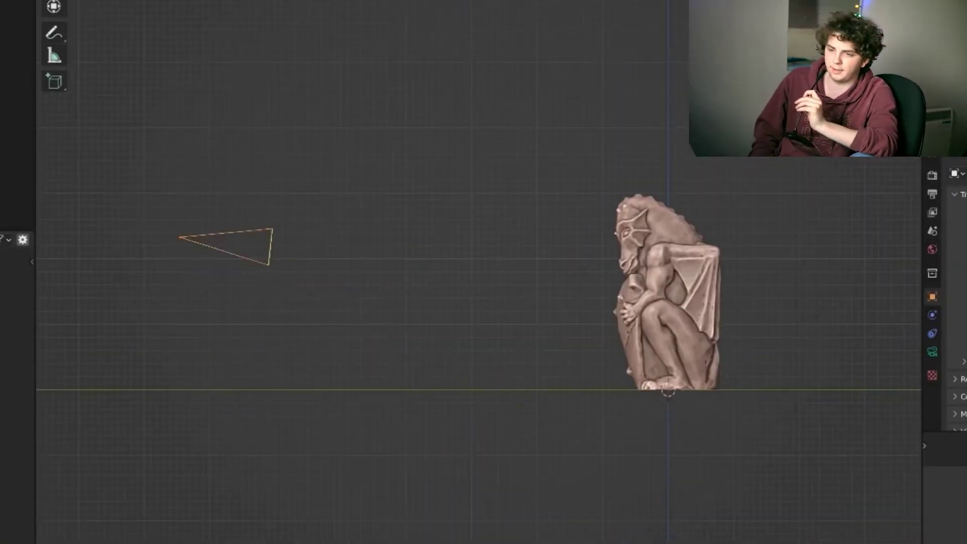
middle_click_drag(282, 322, 274, 280)
key("KP_7")
key("KP_3")
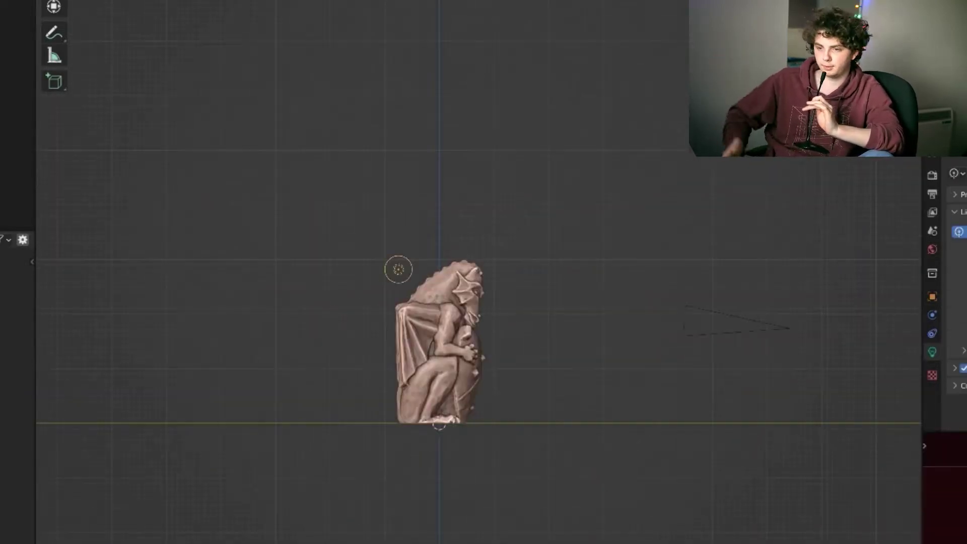
key("g")
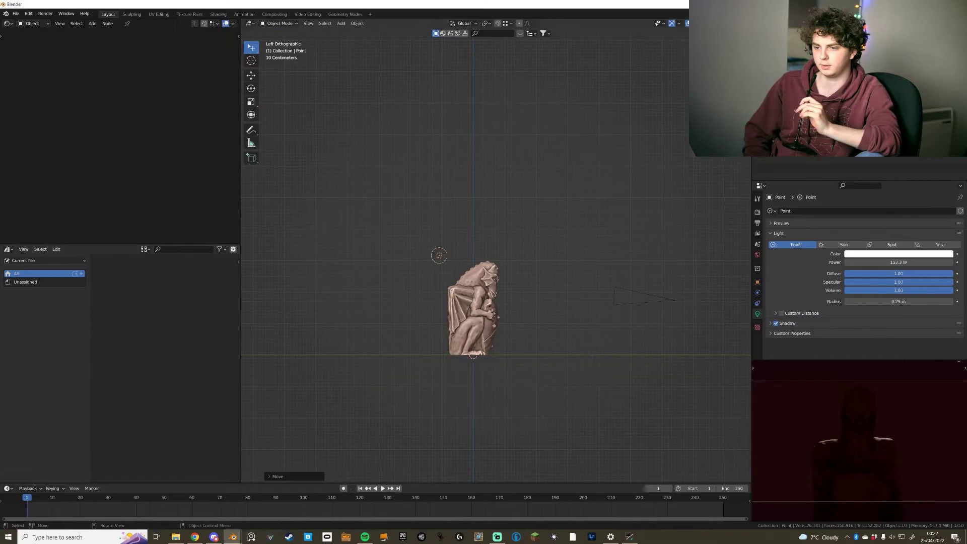
left_click(473, 307)
middle_click_drag(473, 251, 503, 226)
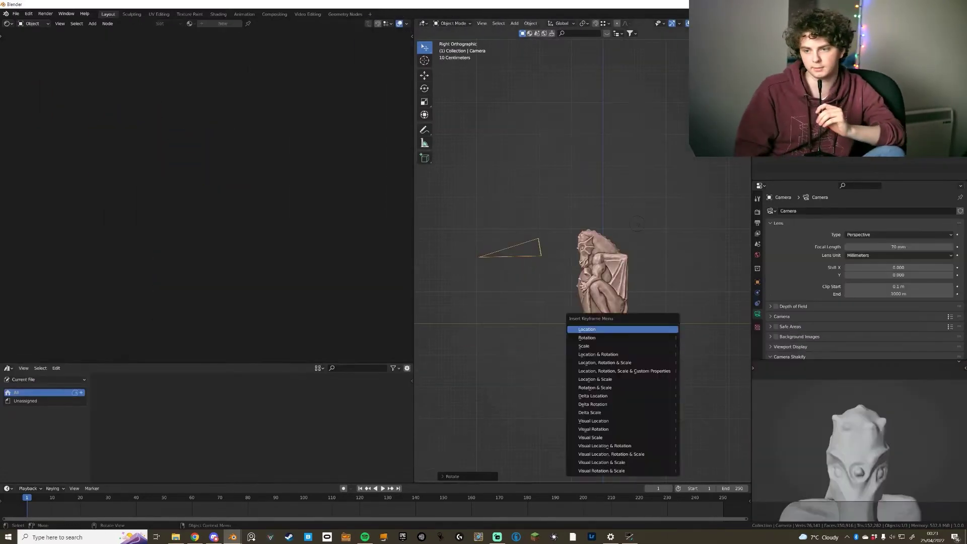
- Move the camera in toward the gargoyle, keyframe its location at frame 250, and play back
key("g")
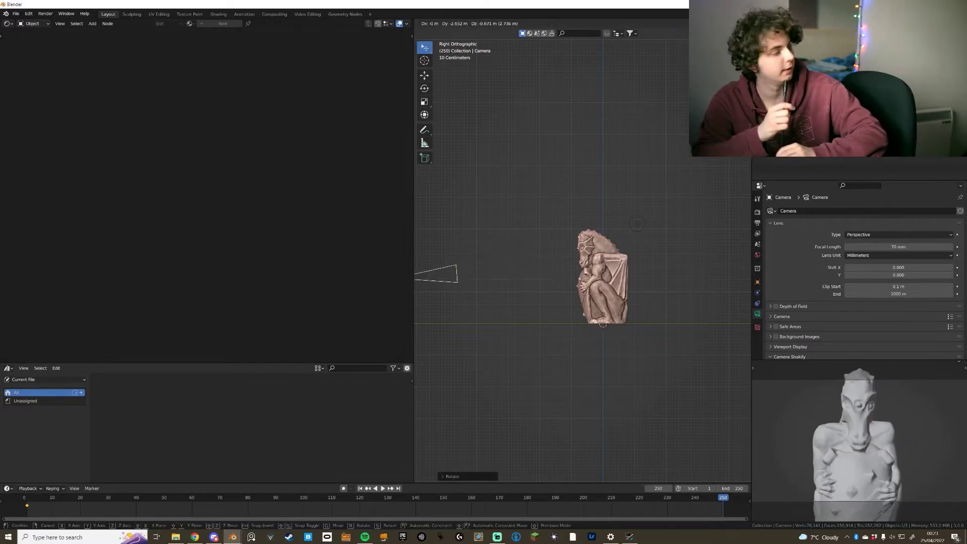
scroll(583, 259, "down", 2)
key("Return")
key("i")
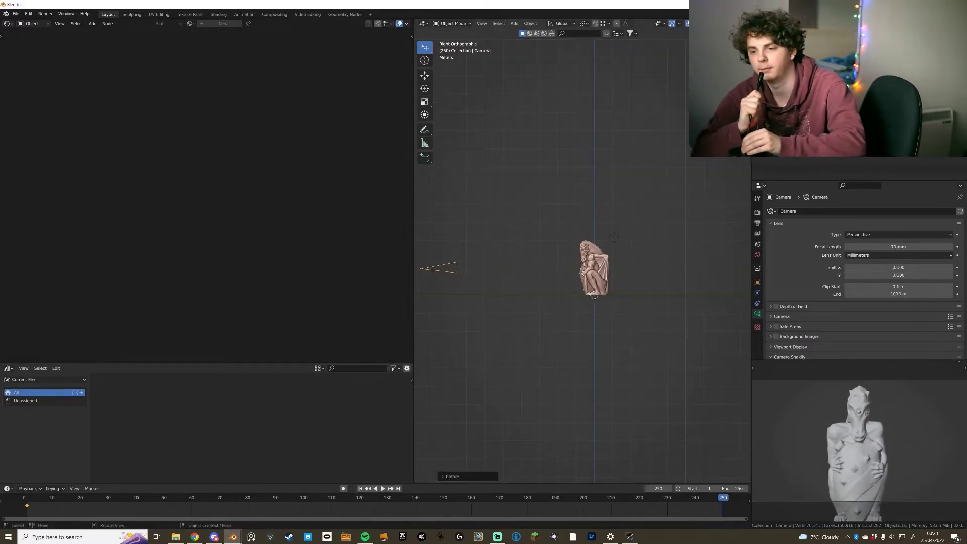
key("space")
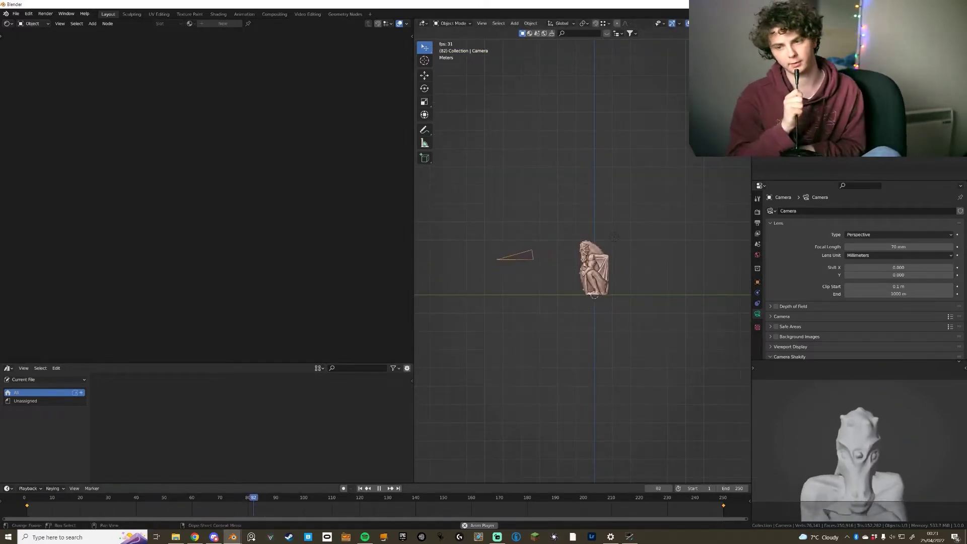
key("t")
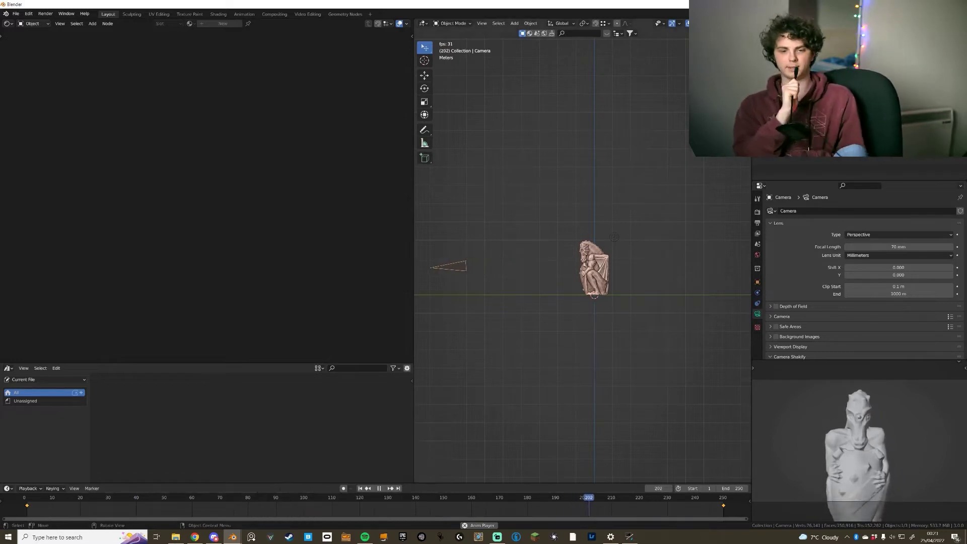
- Set the camera keys' interpolation, then chain Mapping and Gradient Texture nodes after Texture Coordinate
key("t")
left_click(254, 488)
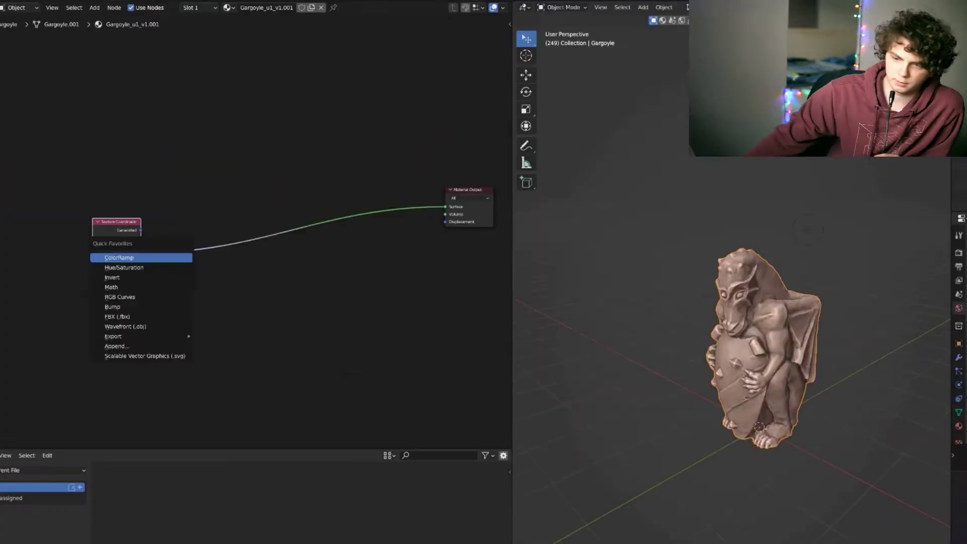
key("shift+a")
type("map")
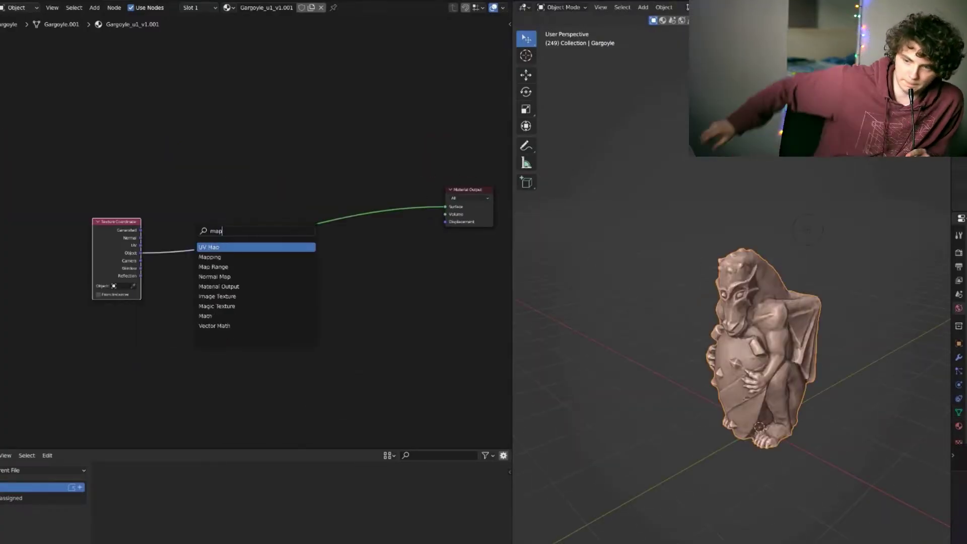
key("Down")
key("Return")
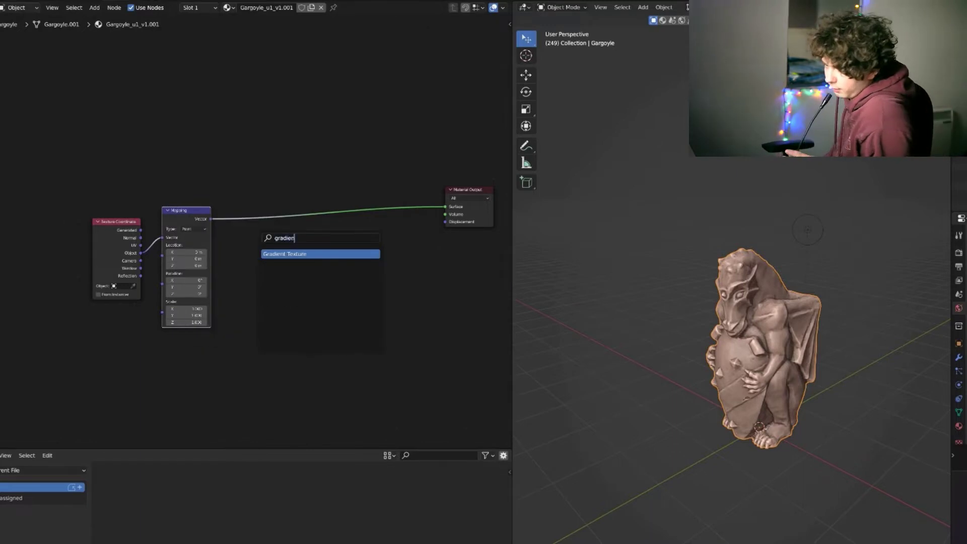
key("Return")
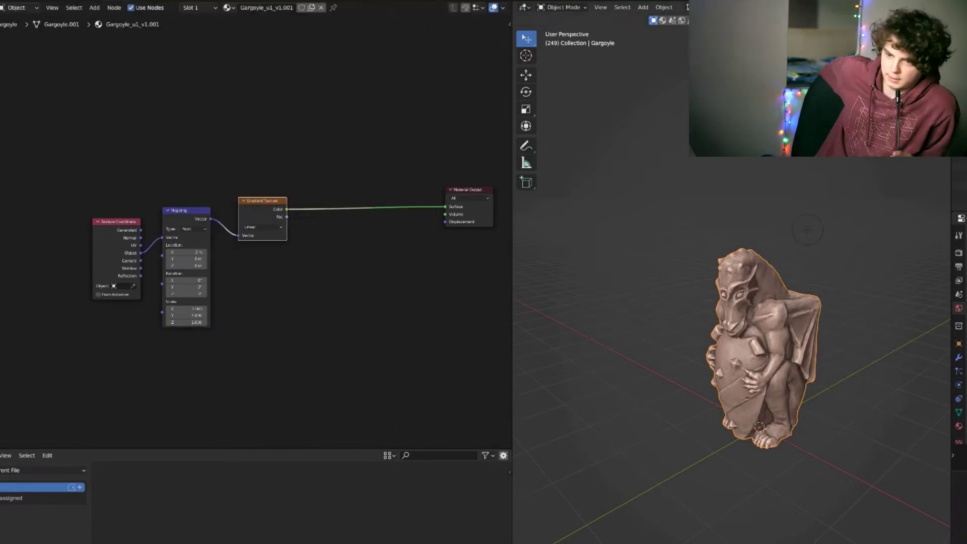
- Switch the Gradient Texture type to Spherical
scroll(242, 231, "up", 4)
left_click(282, 223)
left_click(302, 325)
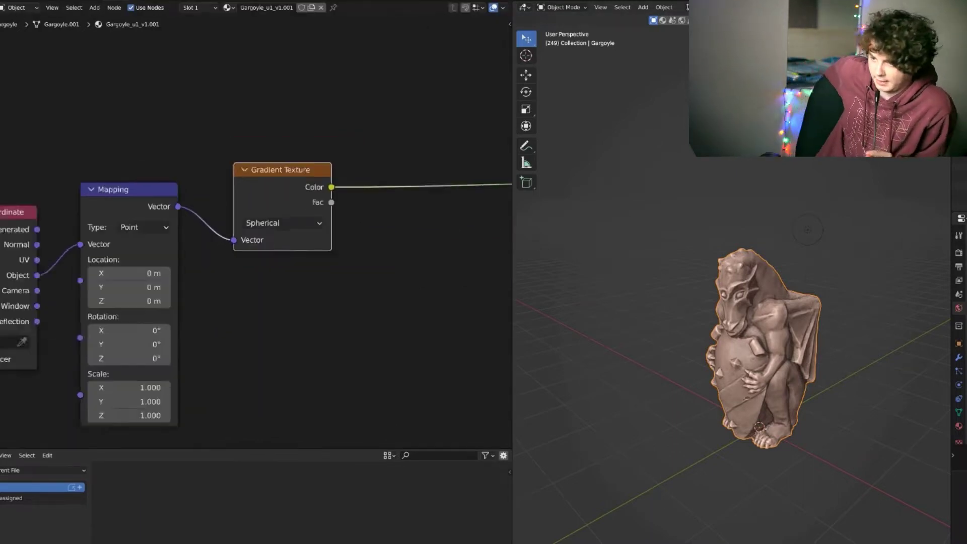
scroll(243, 231, "down", 4)
middle_click_drag(705, 327, 781, 327)
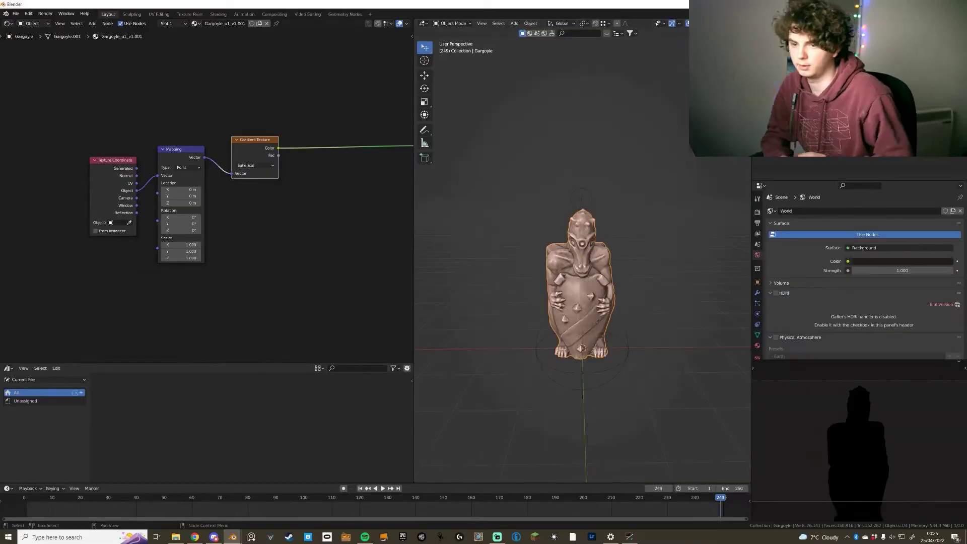
scroll(201, 192, "up", 1)
- Scale the gradient's Empty and move it along Z so the sphere surrounds the gargoyle
left_click(534, 353)
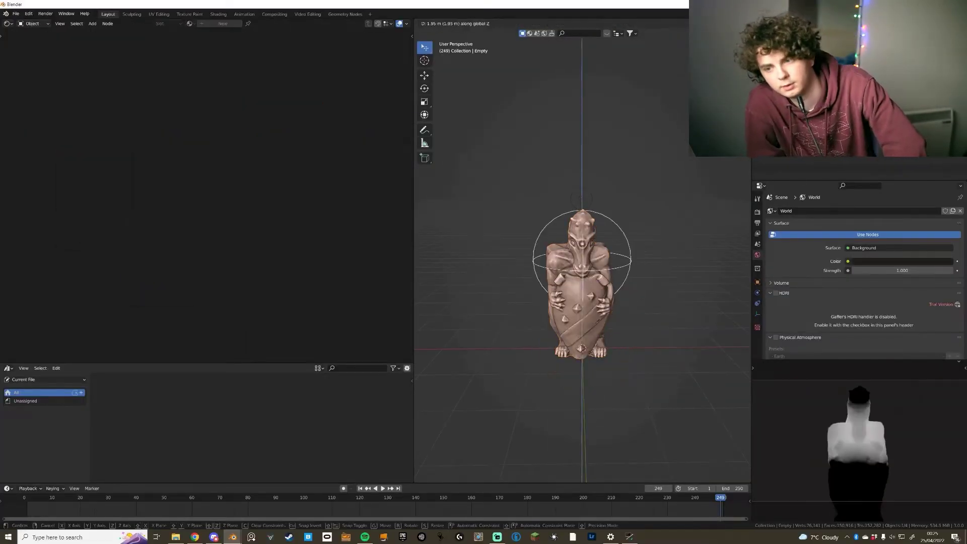
key("s")
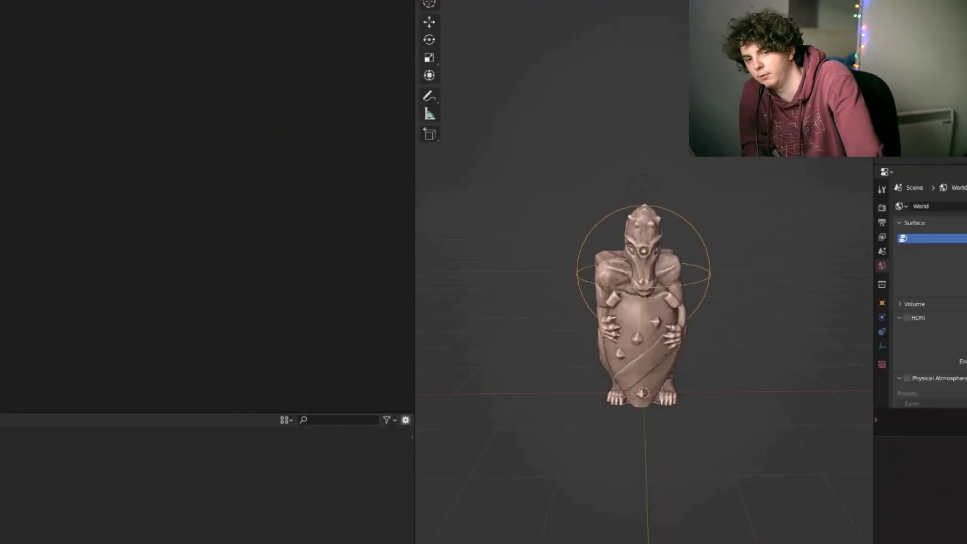
key("z")
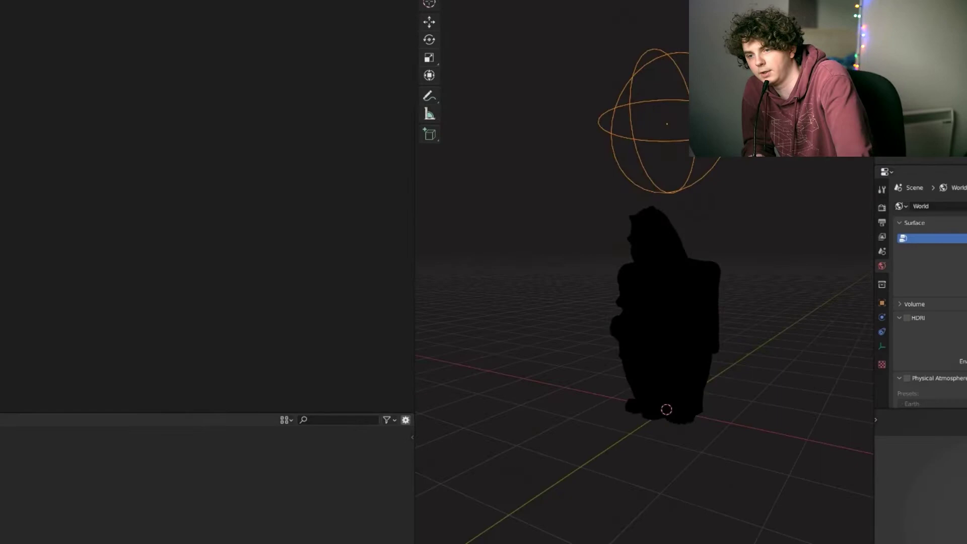
key("g")
key("z")
key("Return")
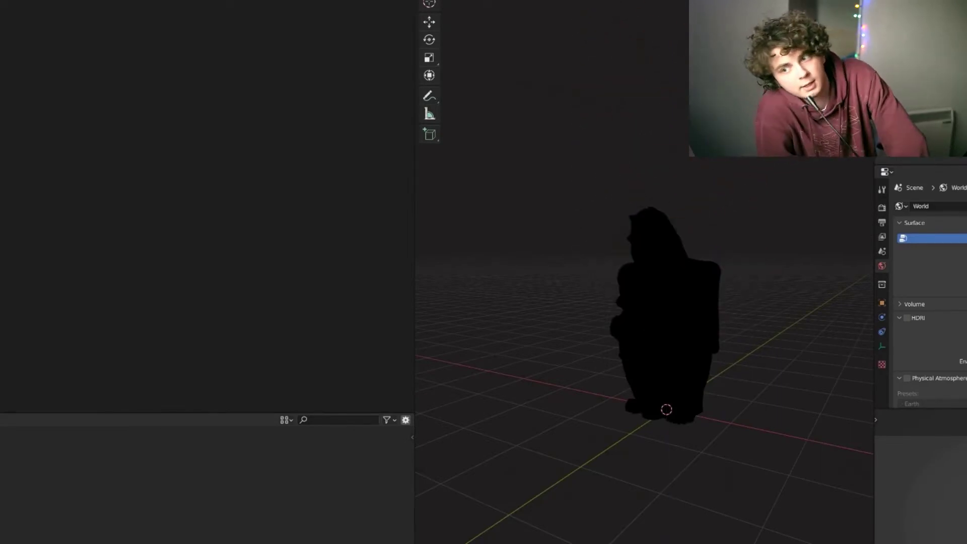
middle_click_drag(655, 251, 655, 312)
key("g")
key("z")
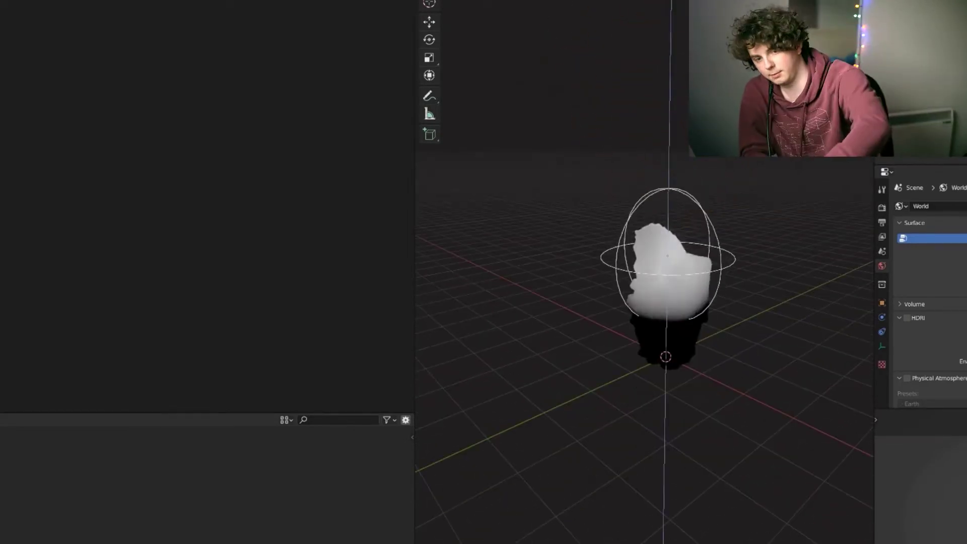
key("Return")
key("ctrl+z")
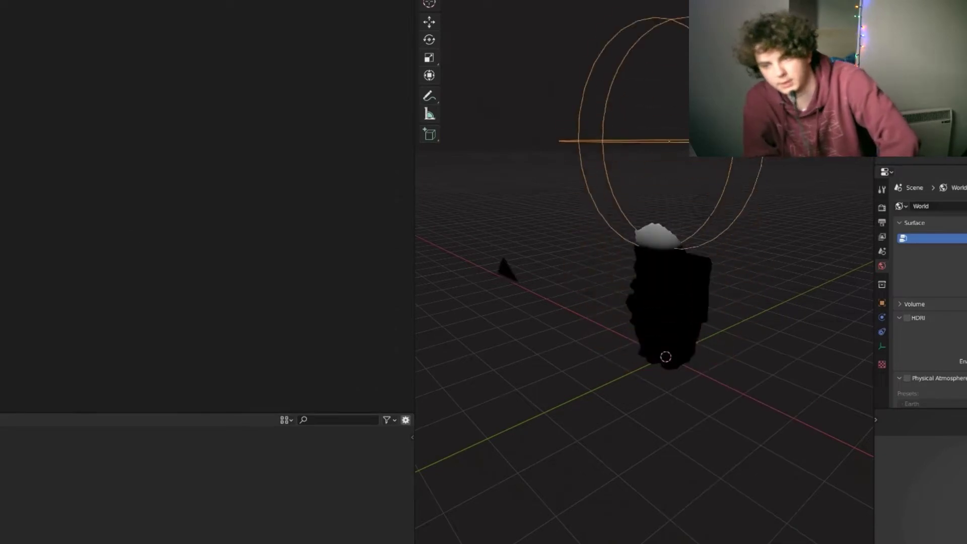
key("ctrl+shift+z")
- Raise the sphere off the model, then add a Noise Texture and link it to the material output
key("ctrl+z")
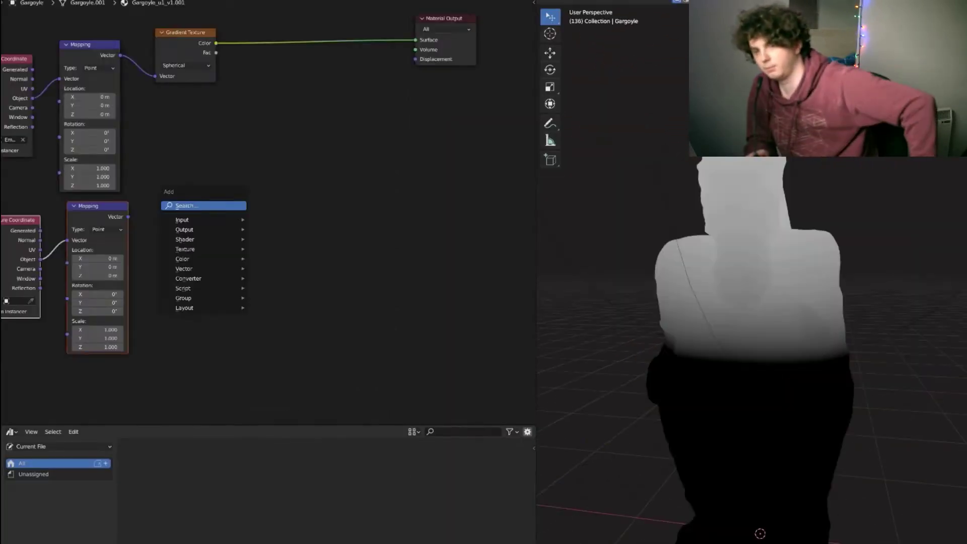
key("shift+a")
type("noi")
key("Down")
key("Return")
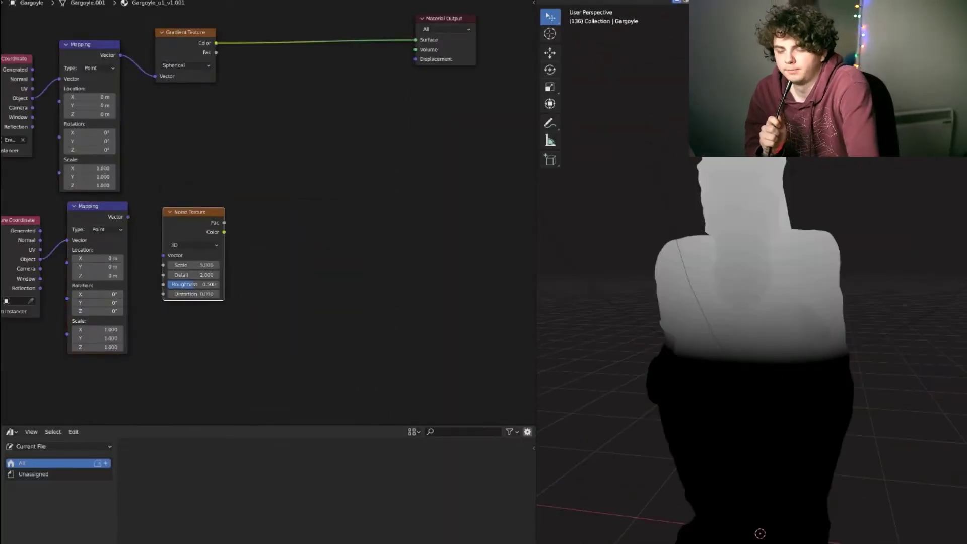
scroll(268, 207, "up", 1)
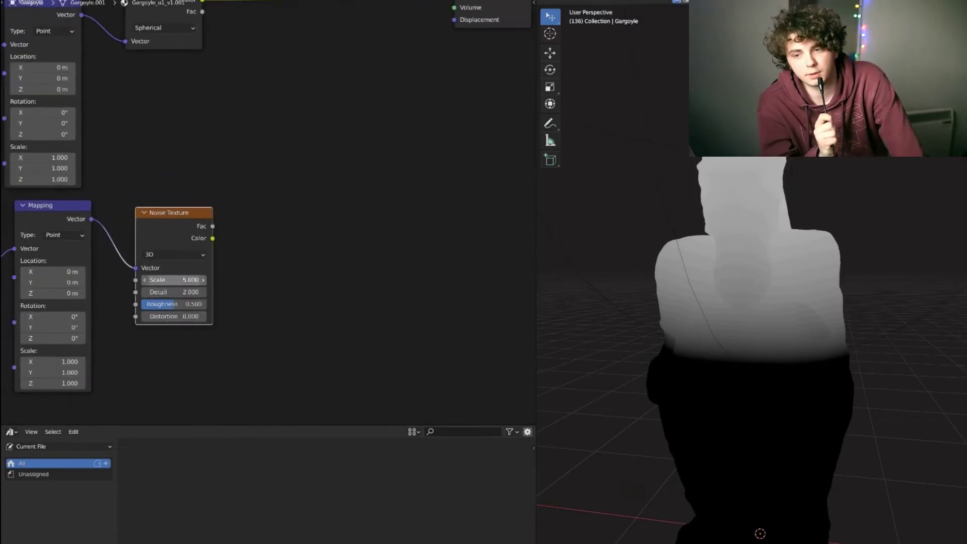
scroll(268, 207, "down", 1)
left_click_drag(183, 316, 398, 112)
middle_click_drag(302, 251, 398, 198)
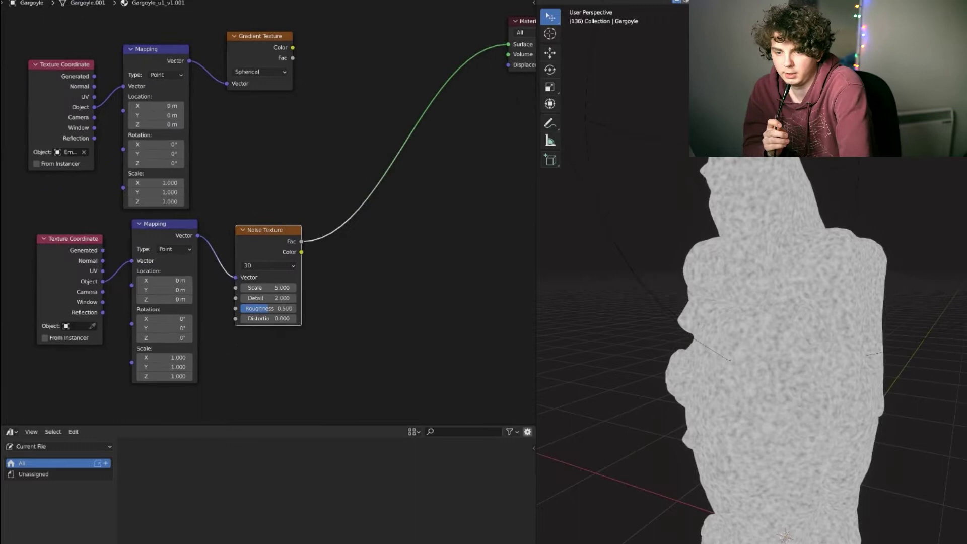
- Stretch the noise with Mapping Scale X 2.250 and lower noise Scale to 0.370
scroll(282, 192, "up", 2)
type("5")
key("Return")
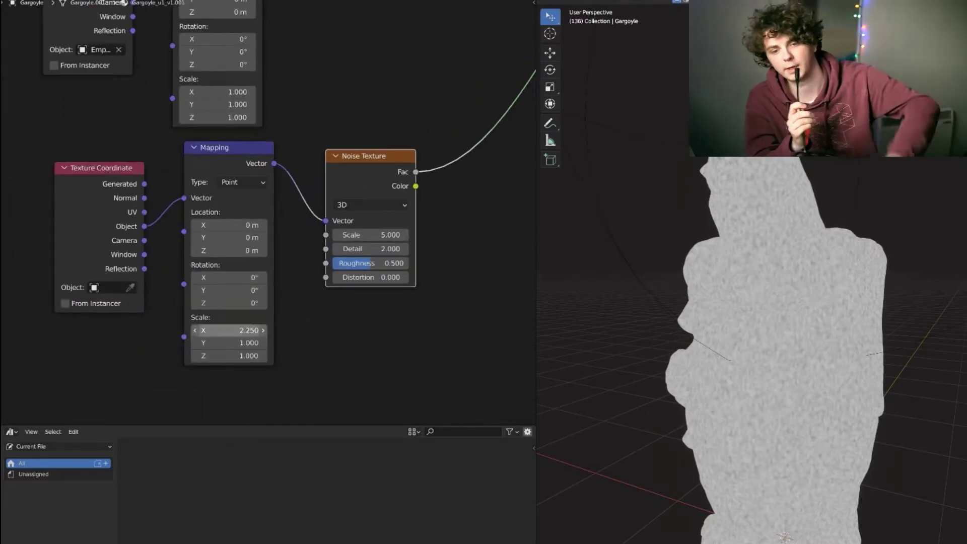
left_click_drag(370, 234, 334, 234)
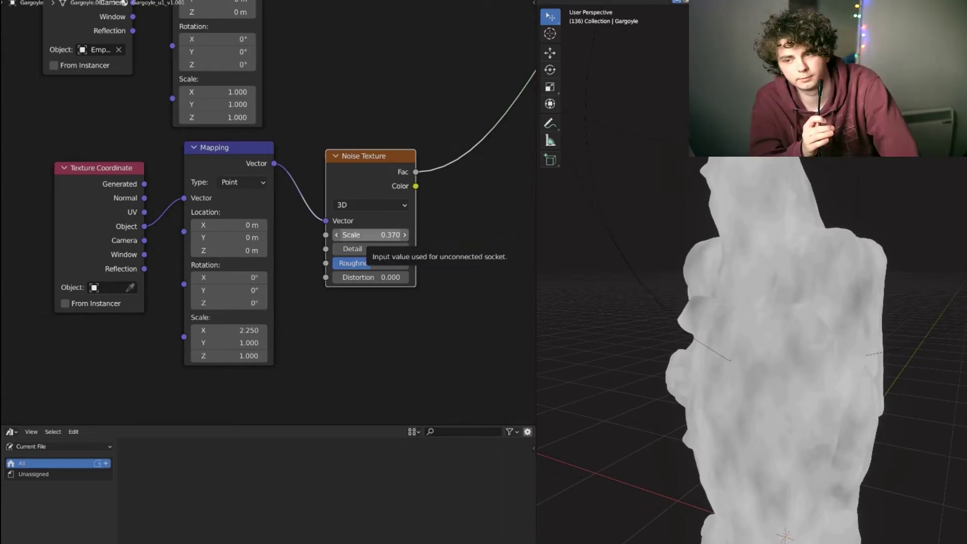
- Add a Bright/Contrast node after the noise with Bright set to -0.2
key("shift+a")
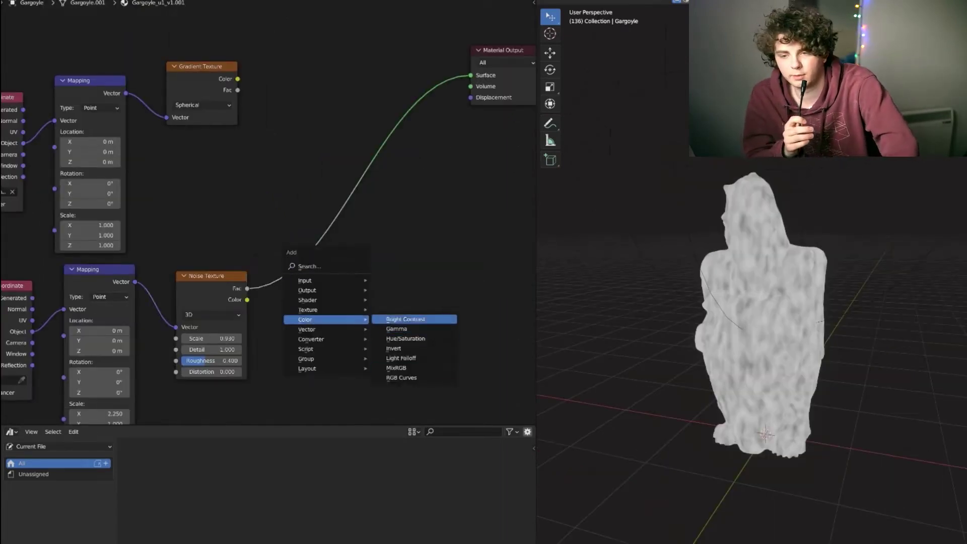
left_click(405, 319)
left_click(323, 274)
left_click_drag(322, 294, 343, 294)
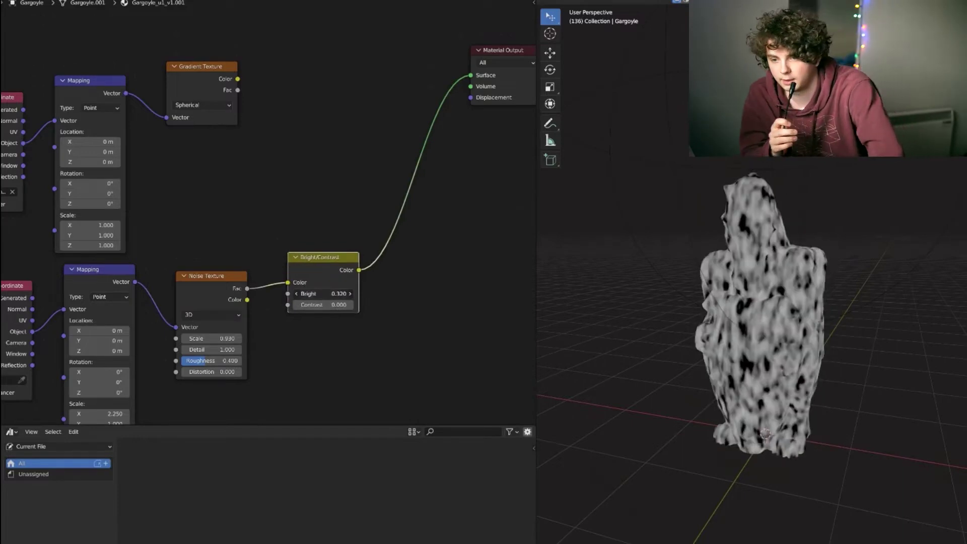
key("Return")
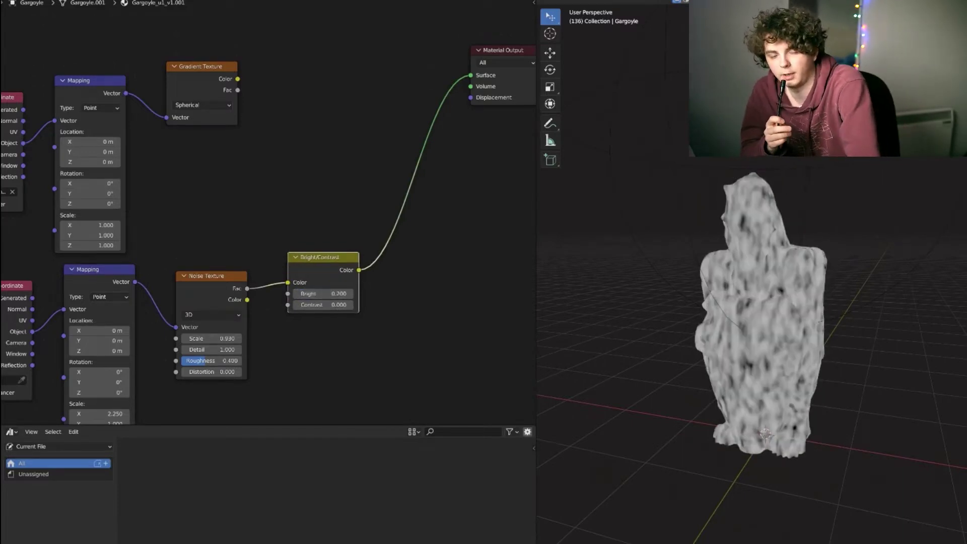
key("minus")
scroll(268, 215, "up", 1)
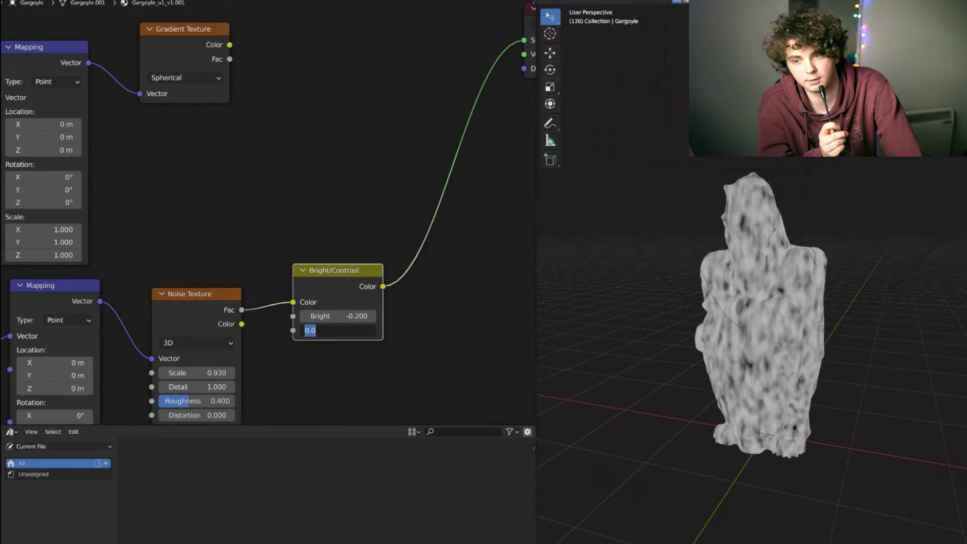
scroll(140, 350, "down", 2)
- Add a Mix node set to Subtract and plug the Gradient Texture into it
key("shift+a")
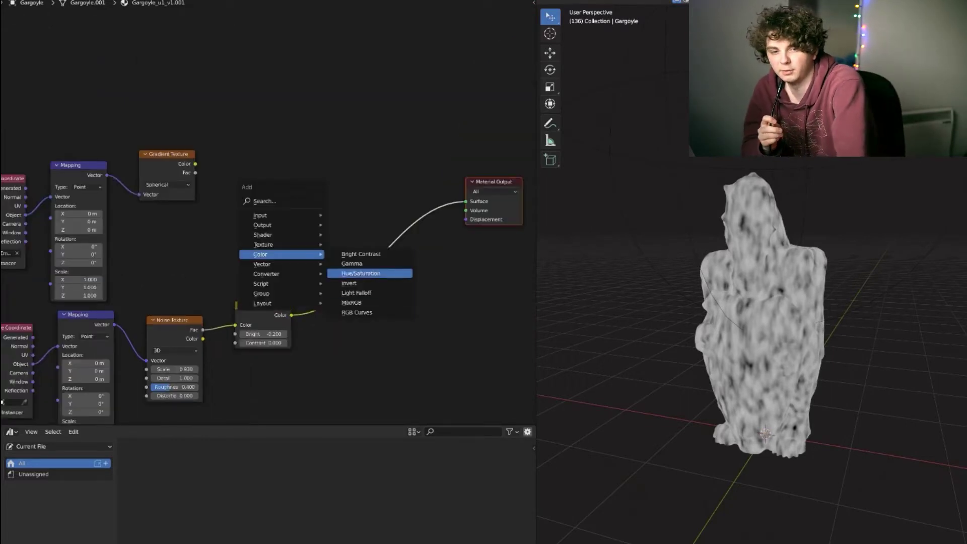
left_click(367, 272)
left_click(352, 251)
left_click(352, 260)
left_click(352, 353)
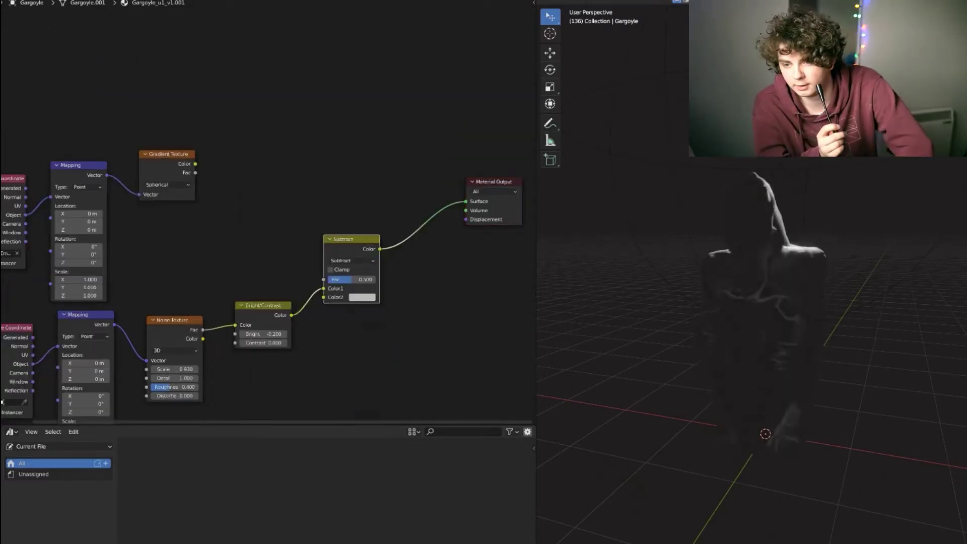
left_click_drag(195, 164, 323, 288)
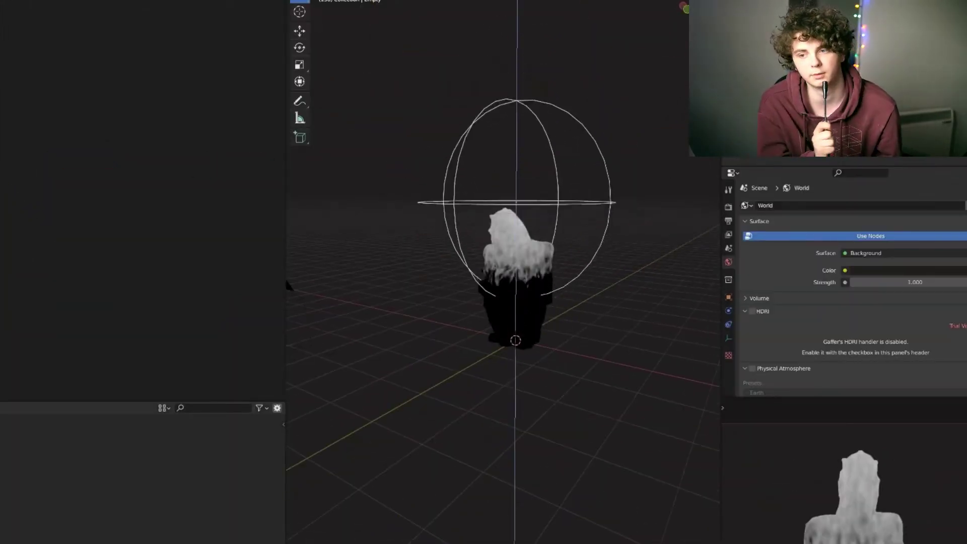
- Scale down the Empty, flip the ColorRamp, and slide its stop to sharpen the drip edge
key("s")
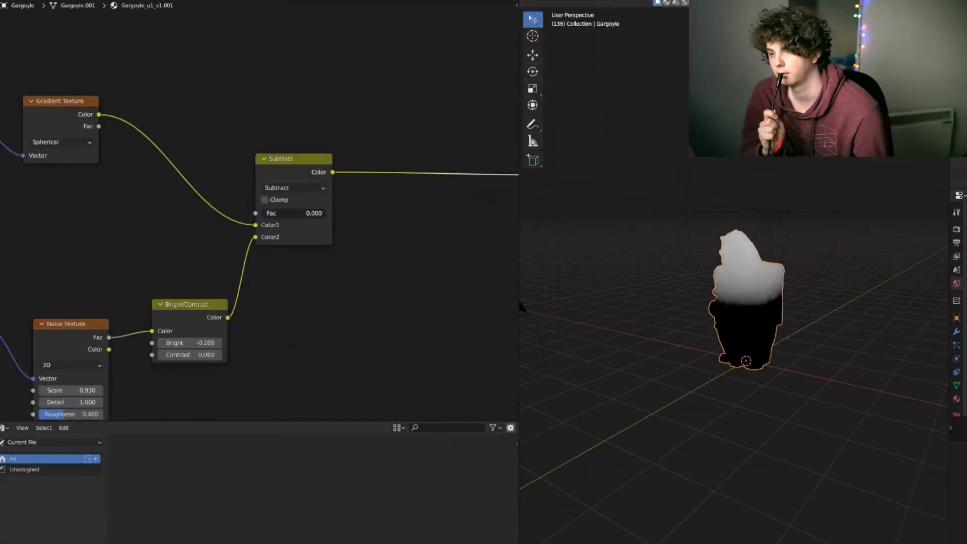
key("KP_Decimal")
left_click(217, 193)
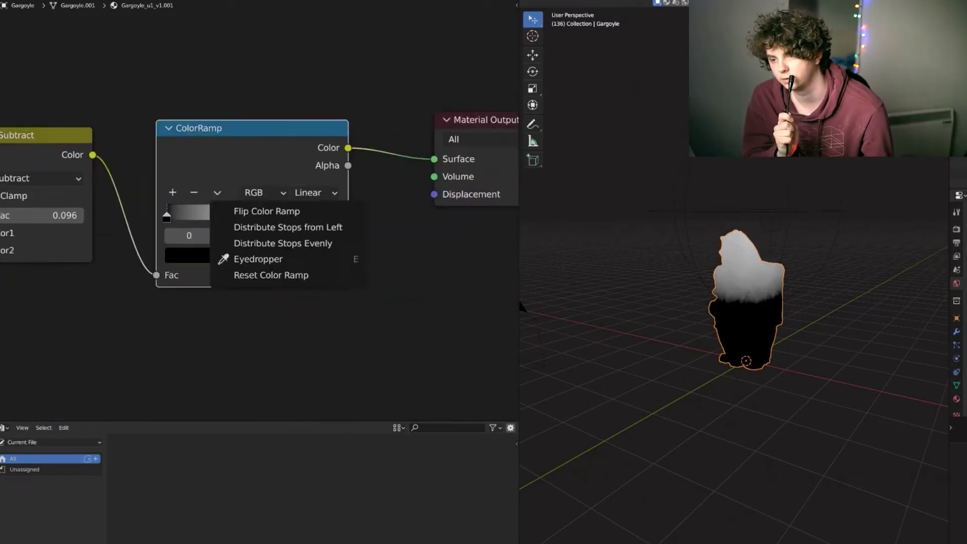
left_click(262, 209)
left_click_drag(337, 217, 192, 217)
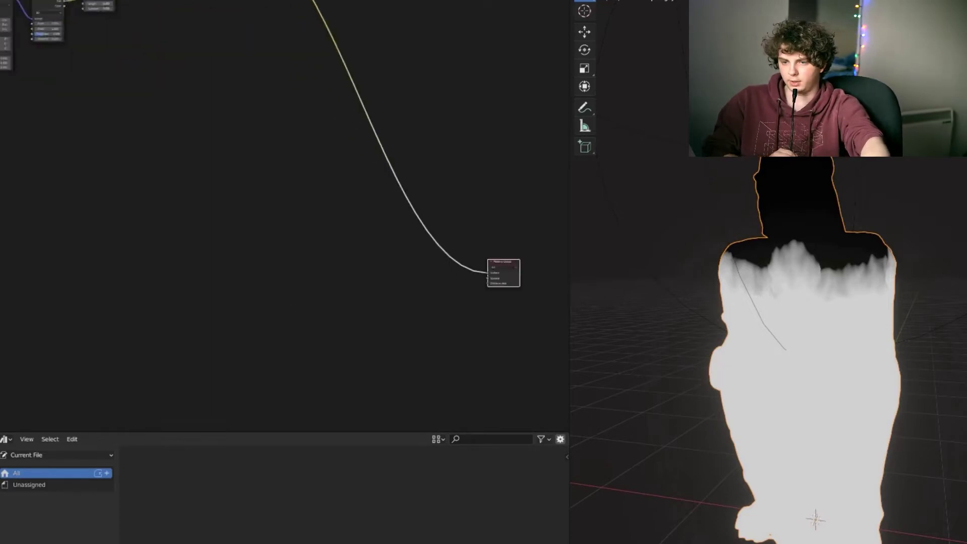
- Add a Principled BSDF shader to the gargoyle material
key("shift+a")
key("Escape")
key("shift+a")
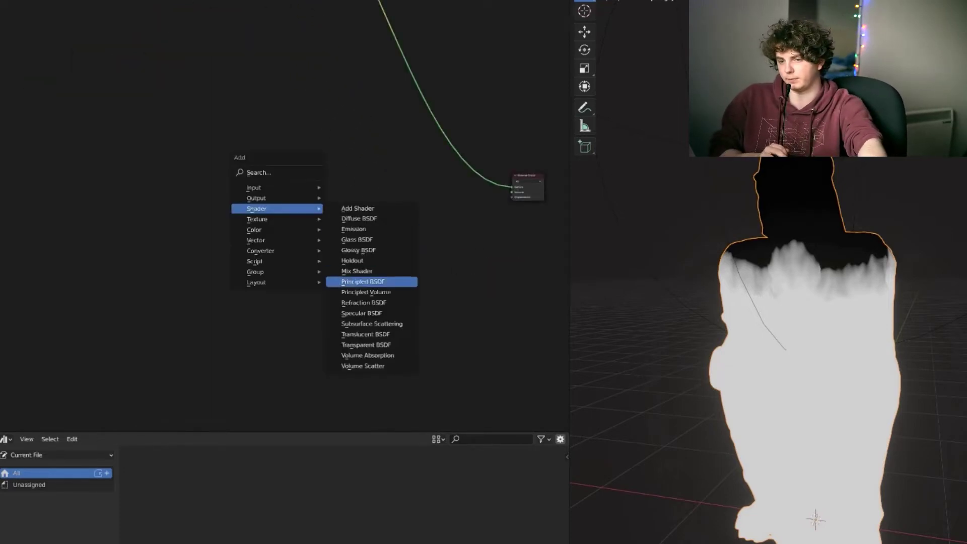
left_click(371, 280)
scroll(363, 282, "up", 2)
- Add a new ColorRamp and give its middle stop a dark red colour
key("shift+a")
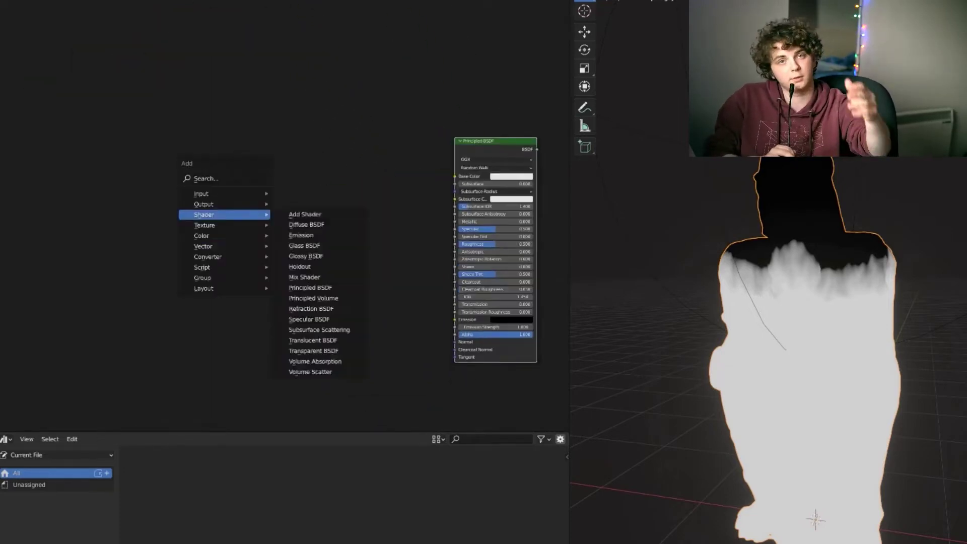
mouse_move(222, 266)
left_click(268, 285)
scroll(268, 292, "up", 4)
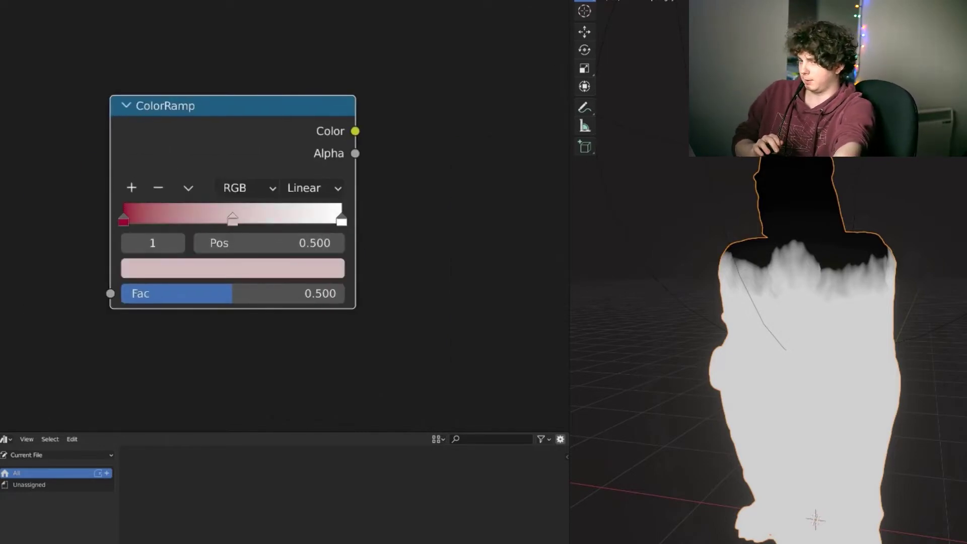
left_click(221, 268)
key("ctrl+v")
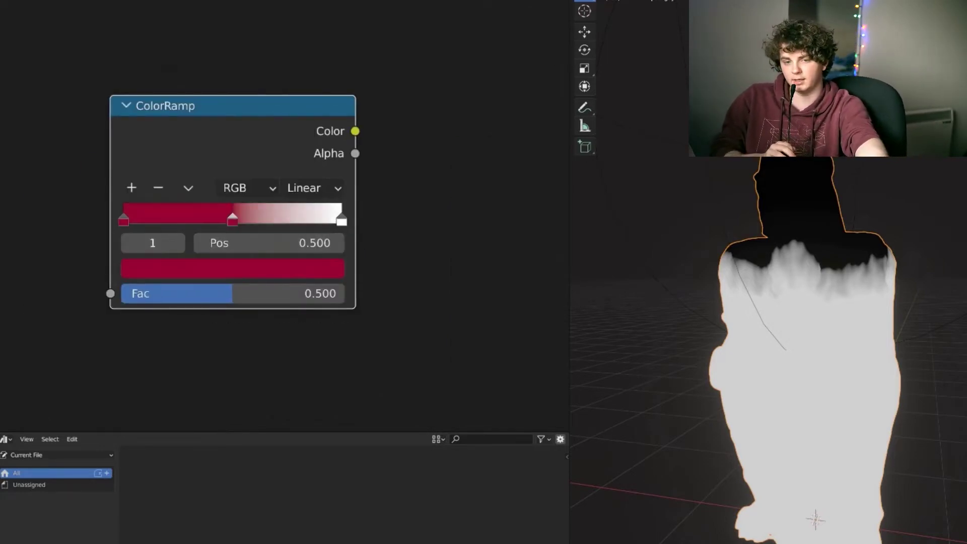
- Darken the right ramp stop, tweak the middle stop's hue, and move it to 0.700
left_click(341, 220)
left_click(233, 268)
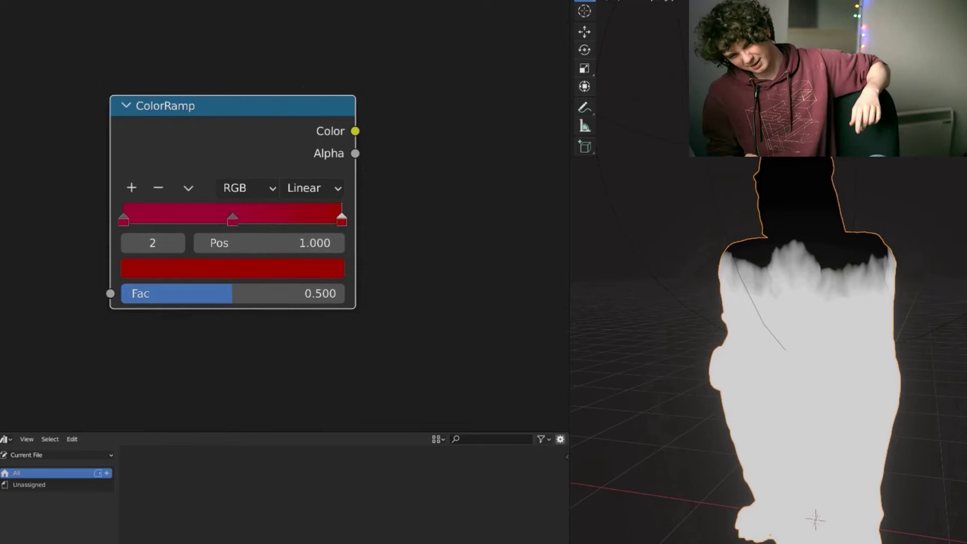
left_click(232, 268)
left_click_drag(176, 217, 152, 217)
left_click(232, 220)
left_click(221, 268)
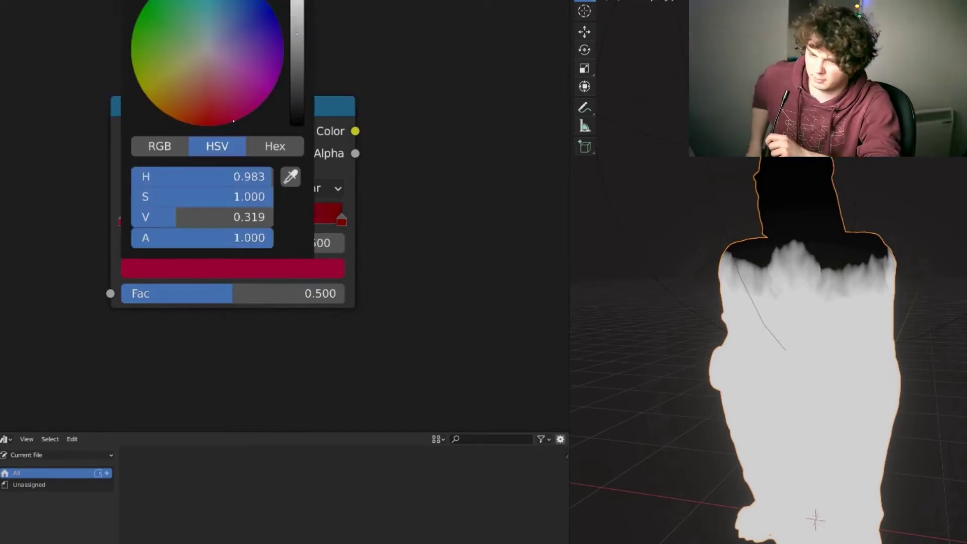
left_click_drag(282, 60, 274, 58)
left_click_drag(232, 220, 276, 220)
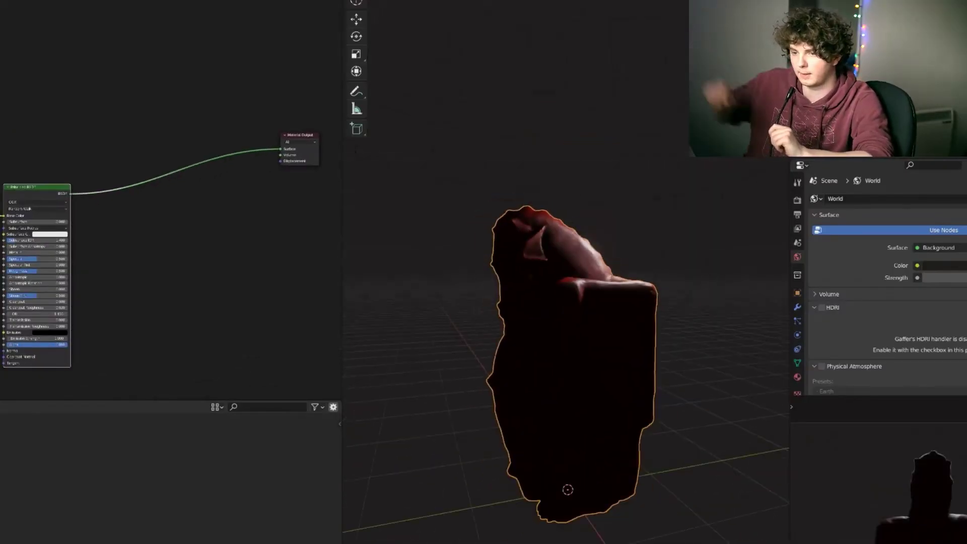
- Add an area light for the gargoyle, check its light settings, and duplicate it
key("shift+a")
left_click(669, 473)
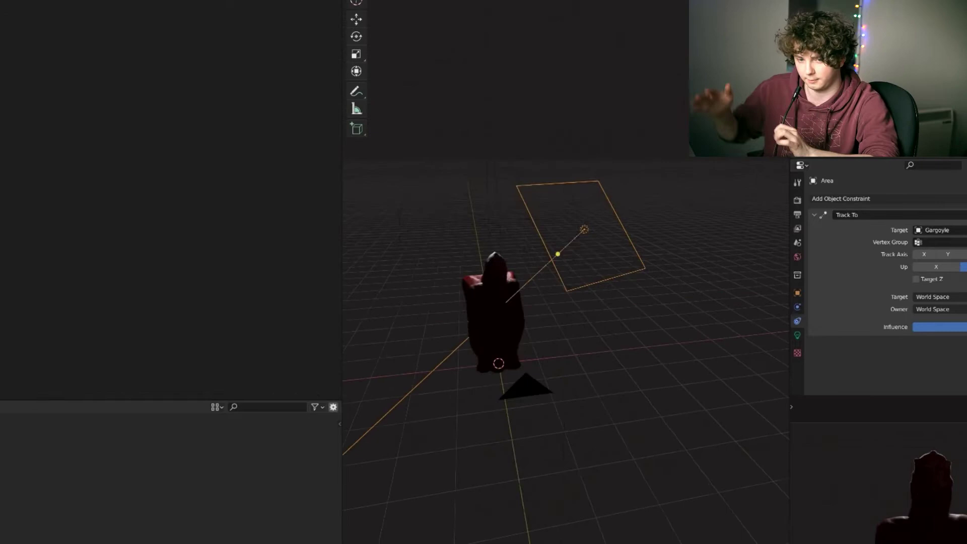
left_click(797, 335)
key("shift+d")
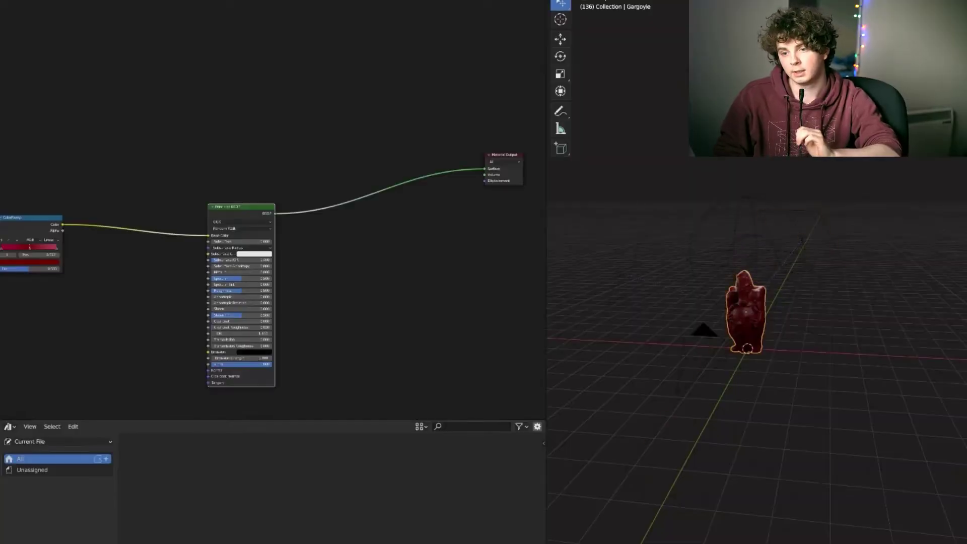
- Set the Principled BSDF Clearcoat to 1.000
scroll(272, 202, "up", 4)
scroll(755, 353, "up", 8)
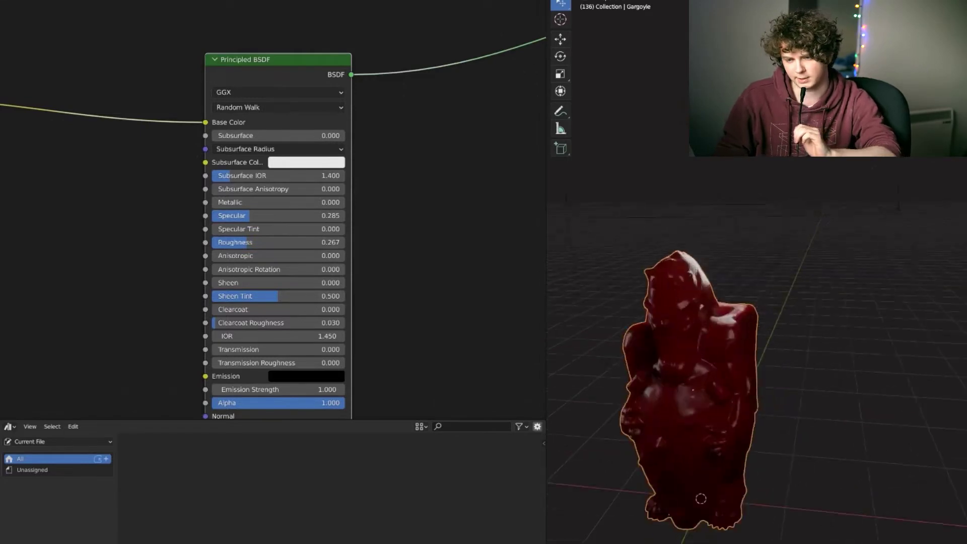
left_click_drag(237, 309, 347, 309)
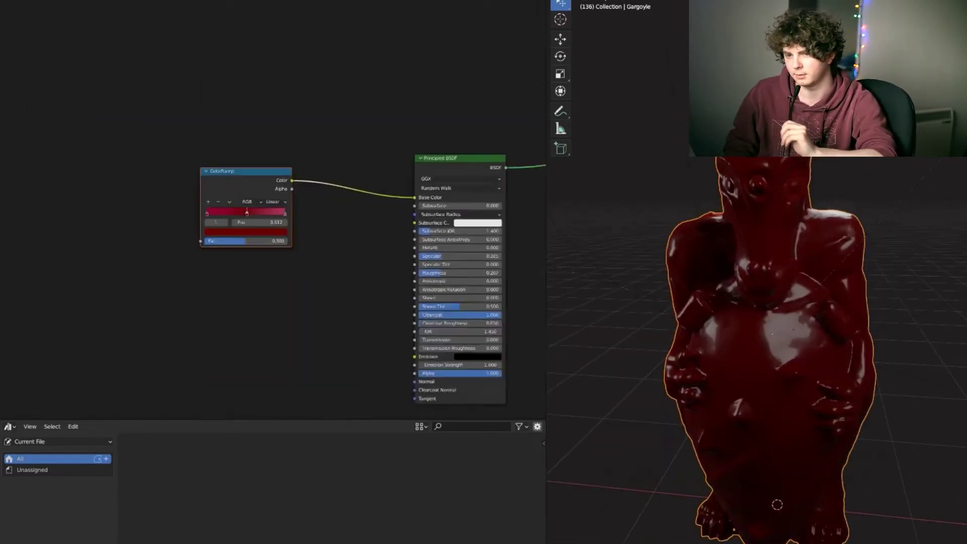
- Add a Glossy BSDF and combine it with the Principled BSDF through a Mix Shader
scroll(272, 282, "up", 1)
key("shift+a")
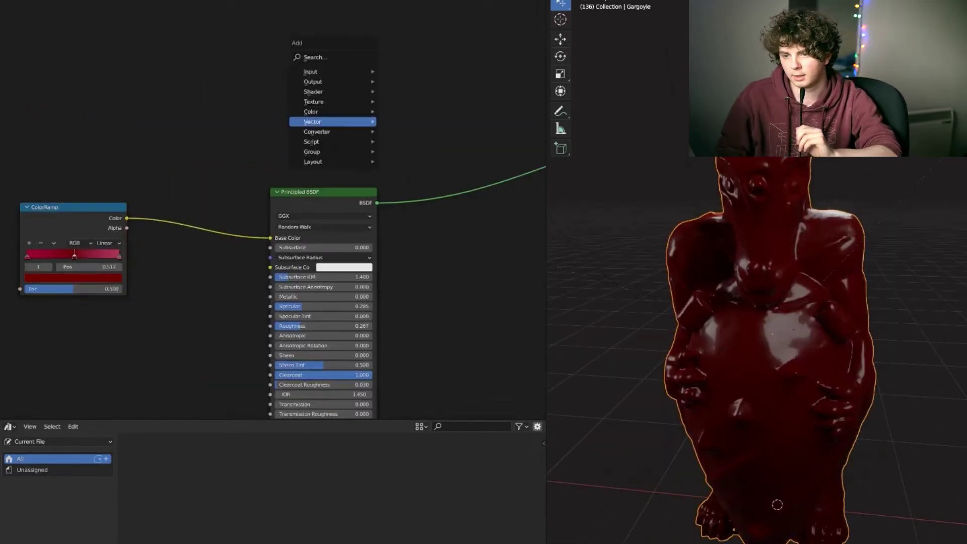
mouse_move(333, 92)
left_click(410, 131)
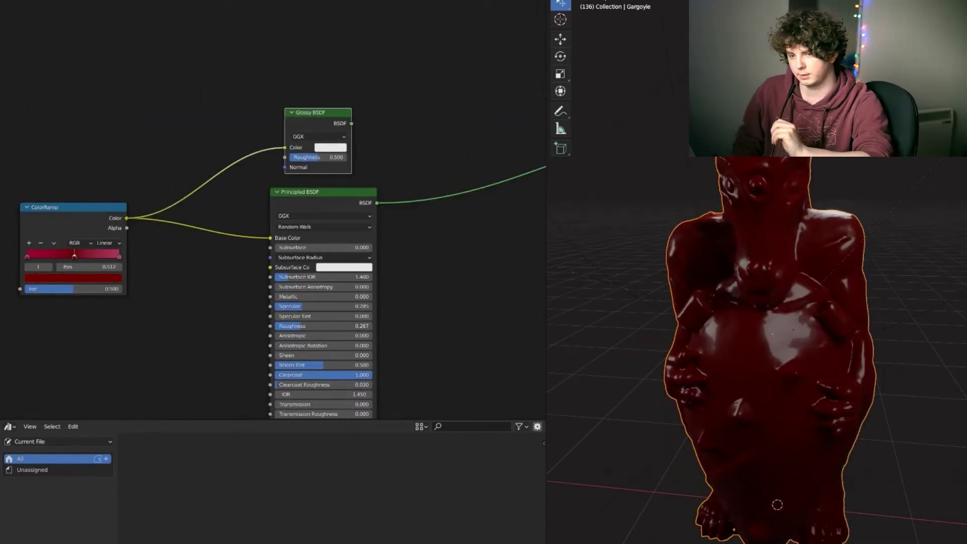
middle_click_drag(352, 201, 158, 242)
scroll(272, 212, "down", 1)
middle_click_drag(272, 227, 351, 166)
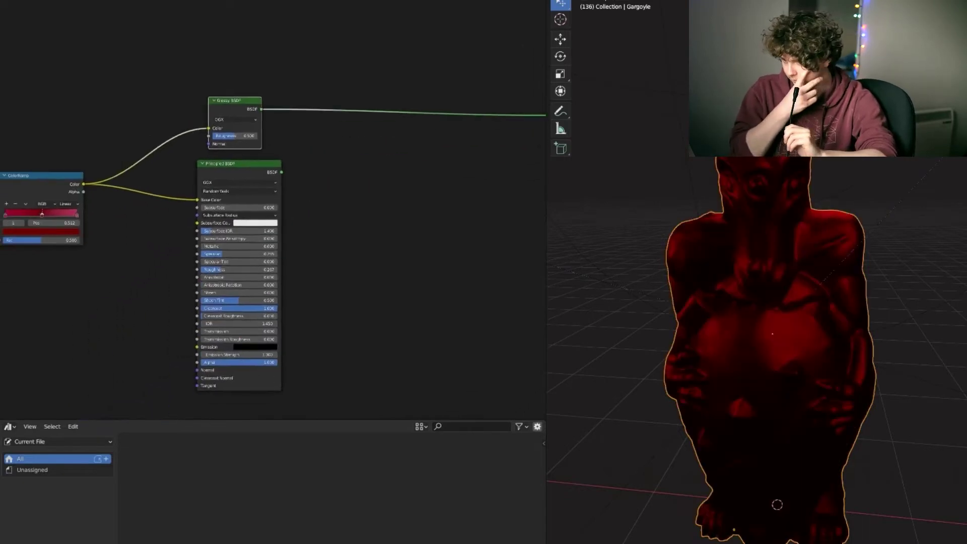
key("ctrl+0")
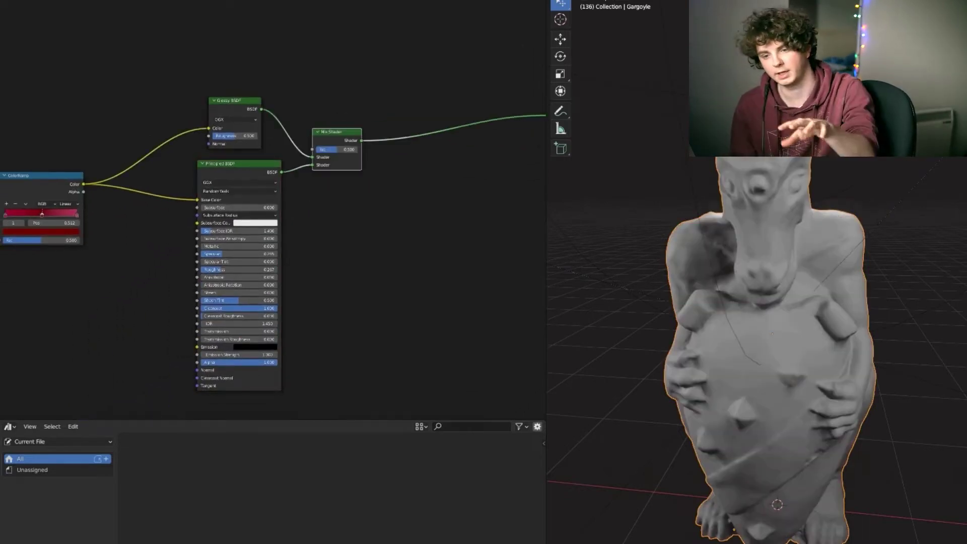
- Set the mix factor to 0.120 and the Glossy roughness to 0.131
scroll(473, 82, "up", 2)
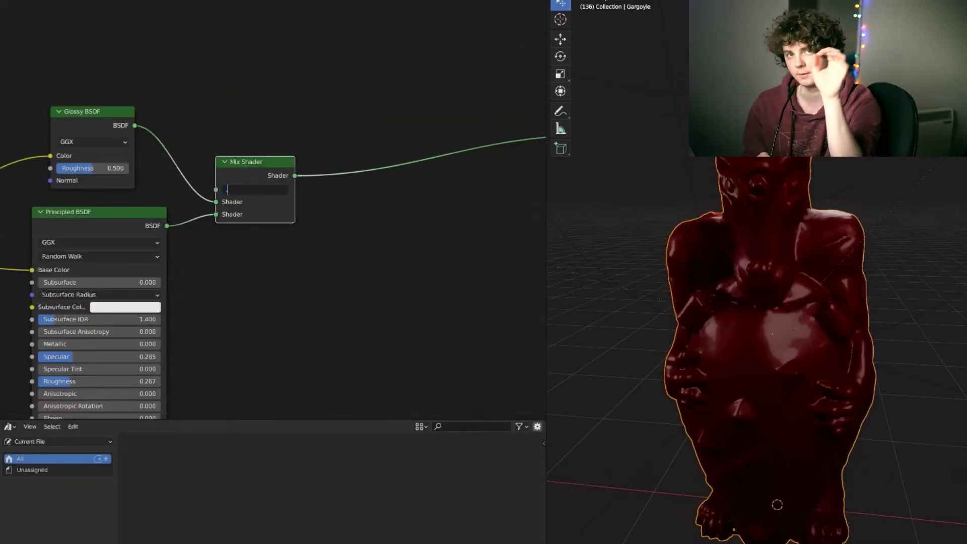
type("2")
key("Return")
left_click_drag(96, 169, 75, 168)
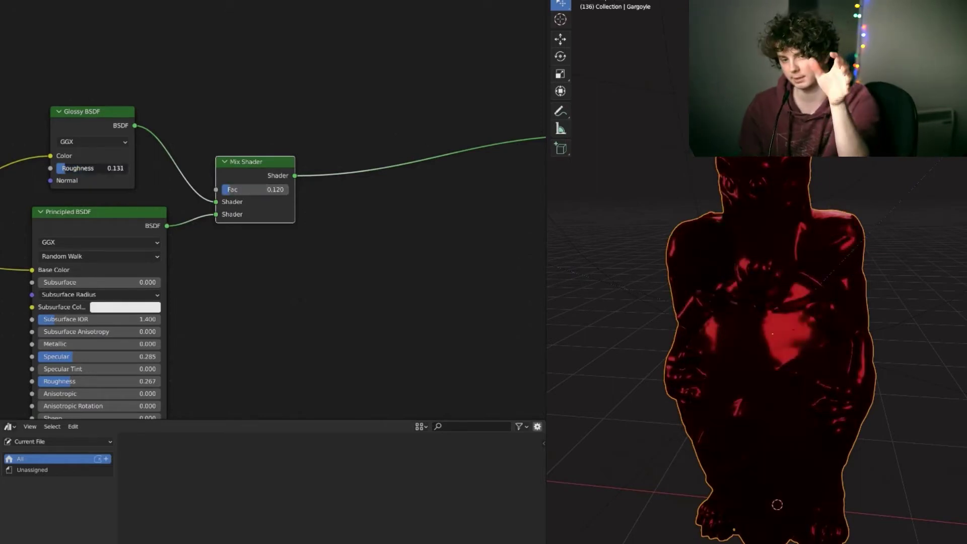
scroll(500, 124, "down", 2)
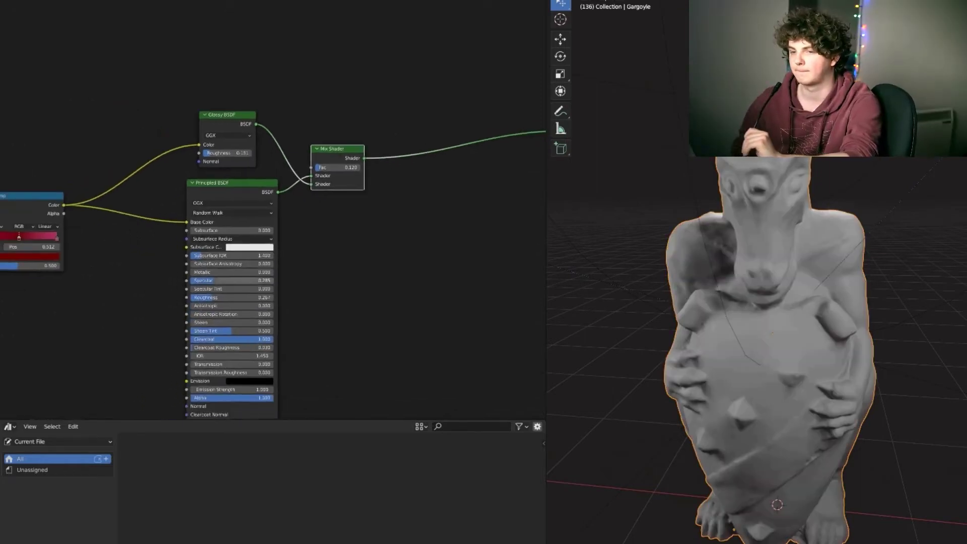
- Insert a Hue Saturation Value node between ColorRamp and Base Color, raising Value
middle_click_drag(201, 252, 342, 237)
scroll(276, 202, "up", 2)
key("q")
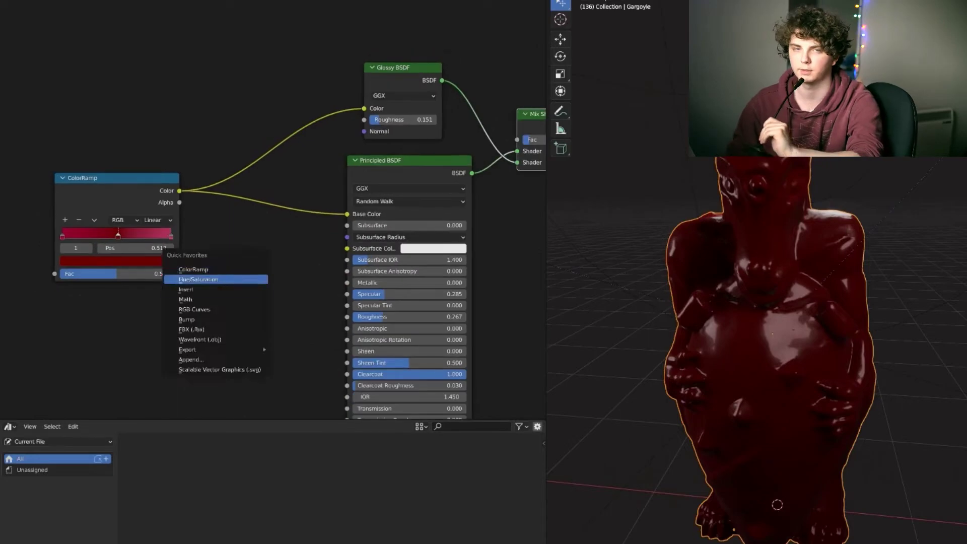
mouse_move(212, 278)
left_click(310, 237)
left_click(267, 211)
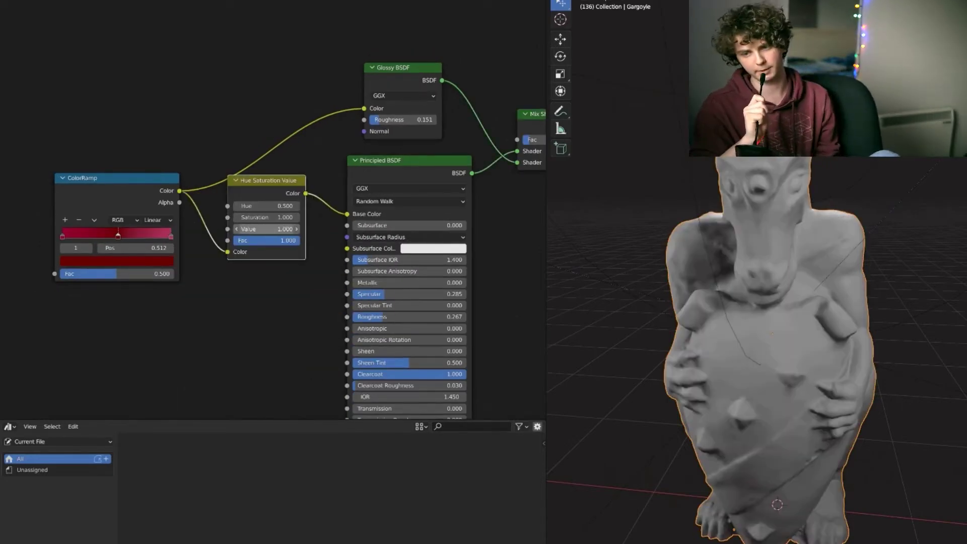
left_click_drag(267, 229, 276, 229)
- Add a thin cylinder rod above the gargoyle in Edit Mode
scroll(282, 229, "down", 2)
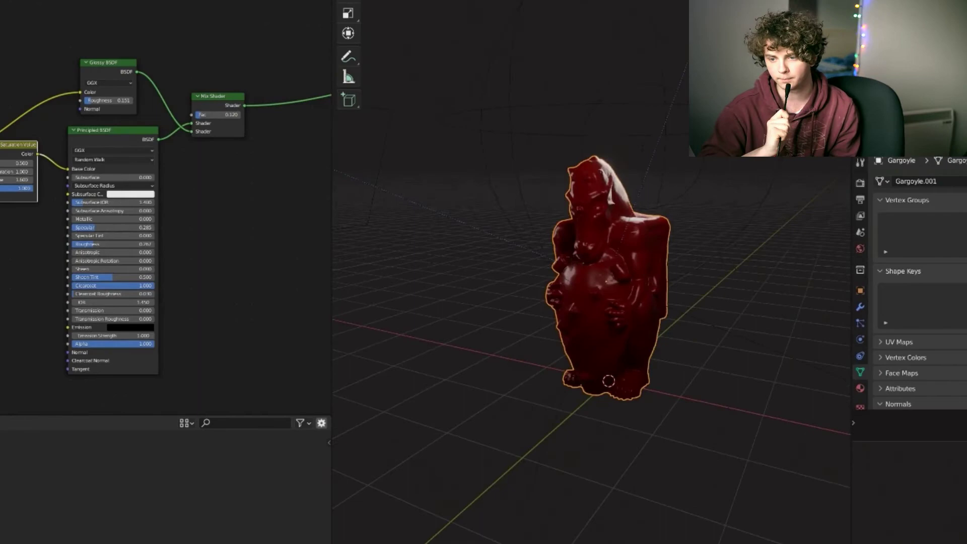
scroll(591, 302, "up", 3)
middle_click_drag(554, 302, 503, 281)
key("Tab")
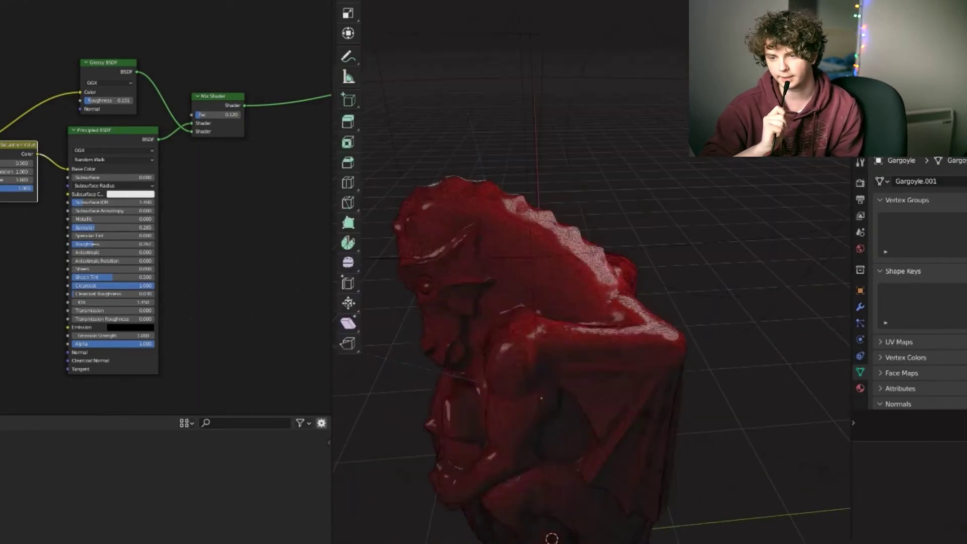
key("shift+a")
left_click(503, 281)
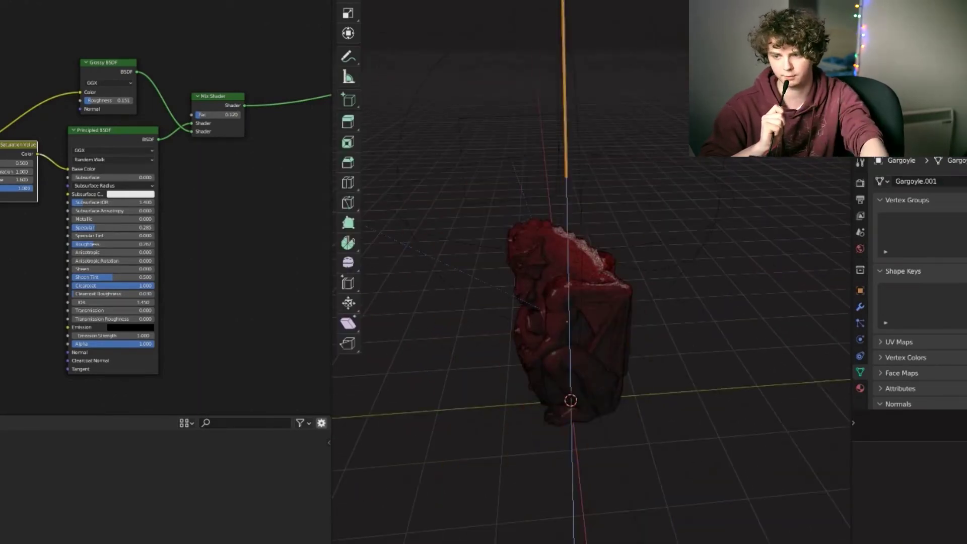
key("Tab")
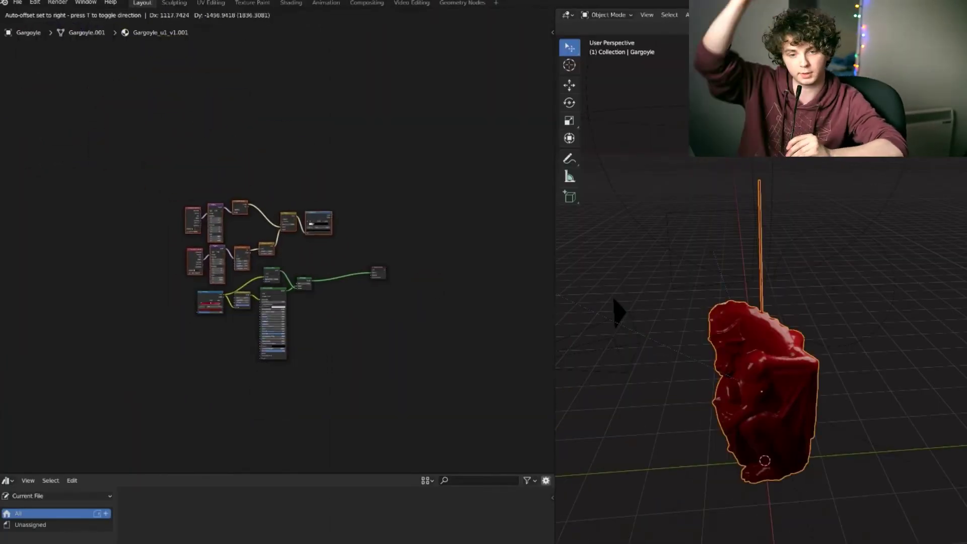
- Duplicate the Mix Shader and drop the copy onto the link to Material Output
scroll(282, 262, "up", 6)
middle_click_drag(352, 226, 247, 221)
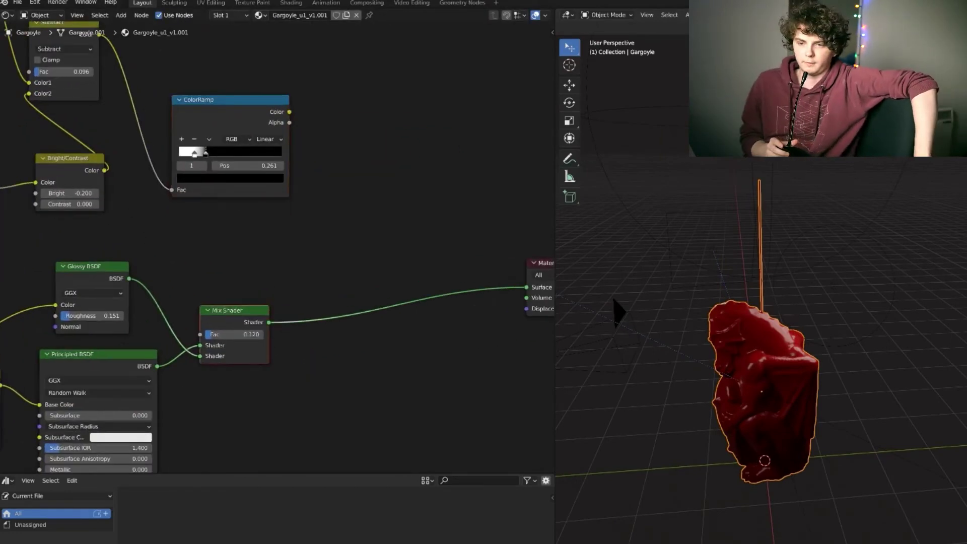
middle_click_drag(353, 261, 289, 244)
key("shift+d")
left_click(347, 252)
- Feed a Transparent BSDF into the new mix, with the ColorRamp colour driving its factor
key("shift+a")
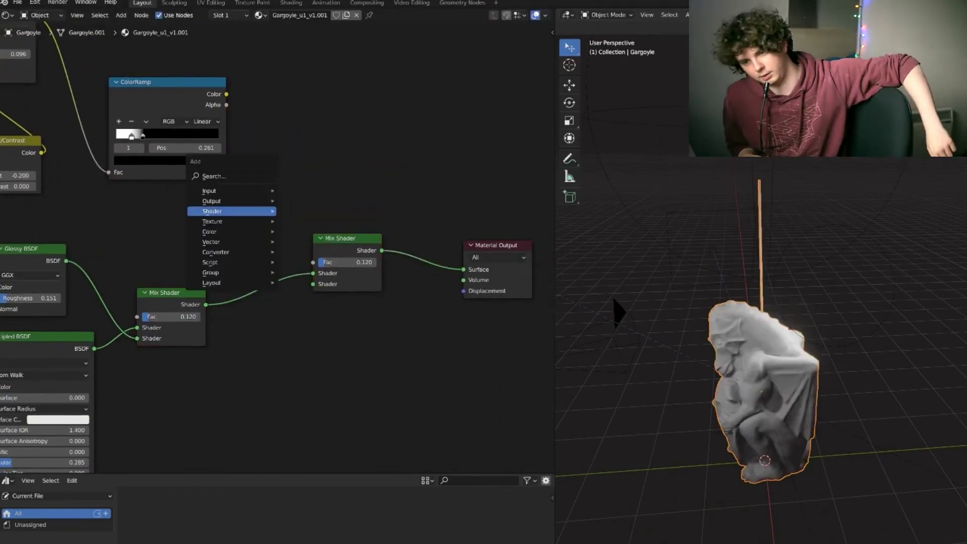
key("shift+a")
mouse_move(166, 208)
left_click(252, 341)
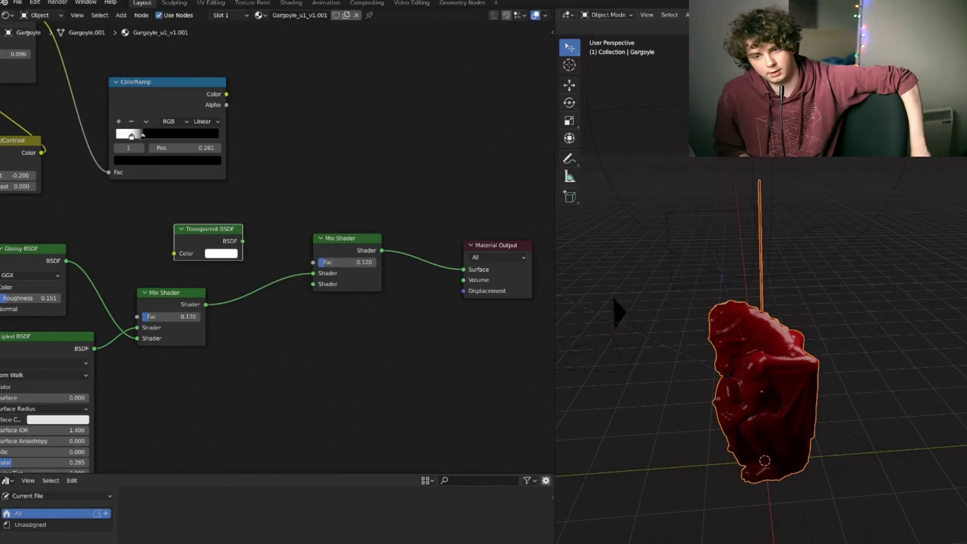
left_click(208, 241)
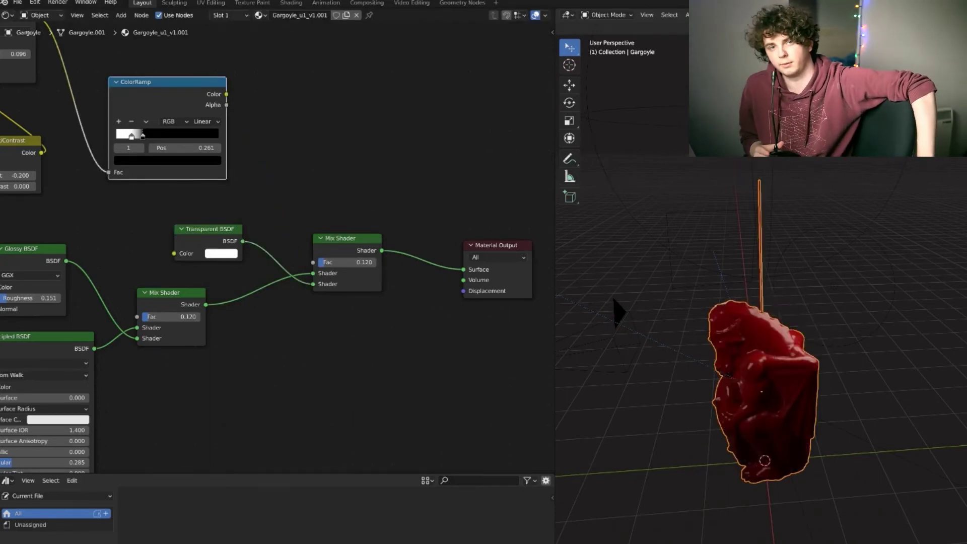
left_click_drag(226, 94, 313, 262)
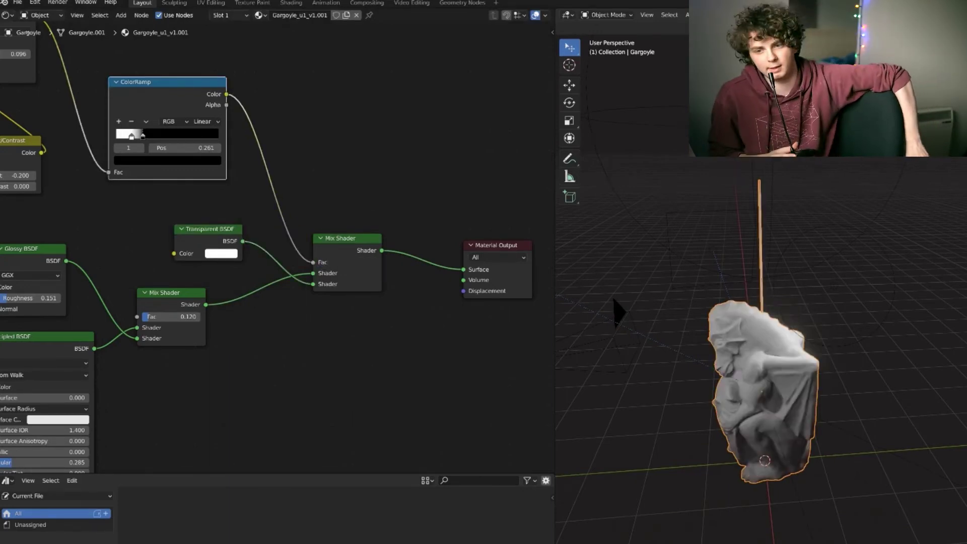
key("n")
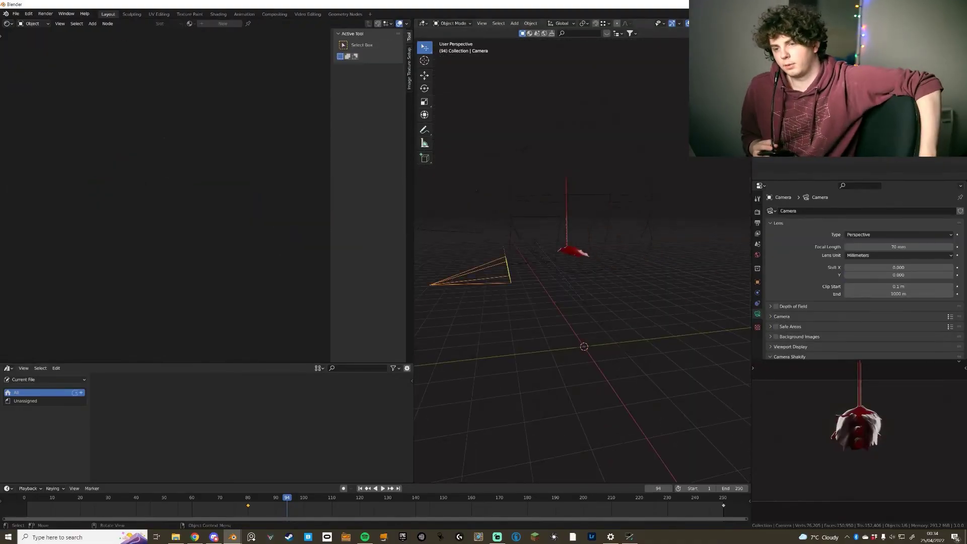
- From the side view, reposition the camera and add a cube scaled up to enclose the scene
key("KP_3")
key("g")
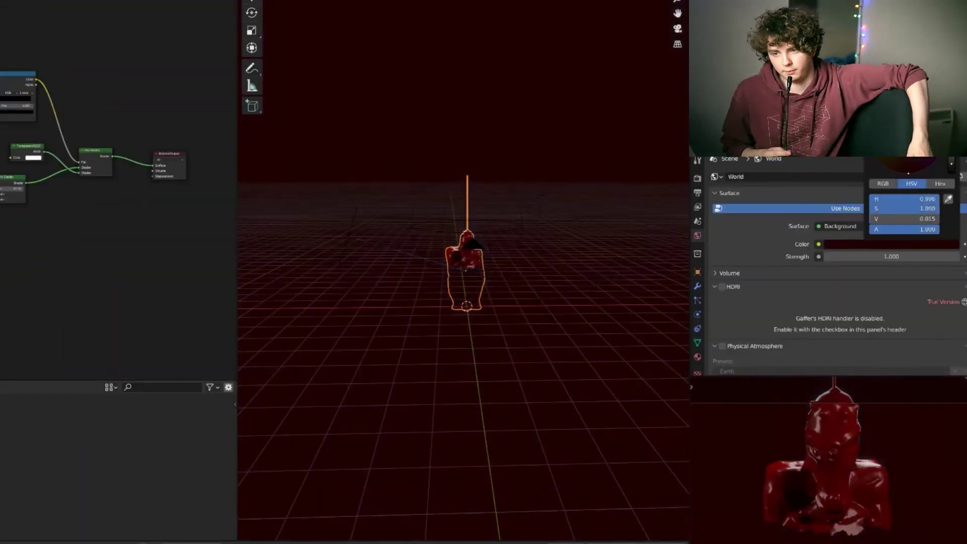
key("shift+a")
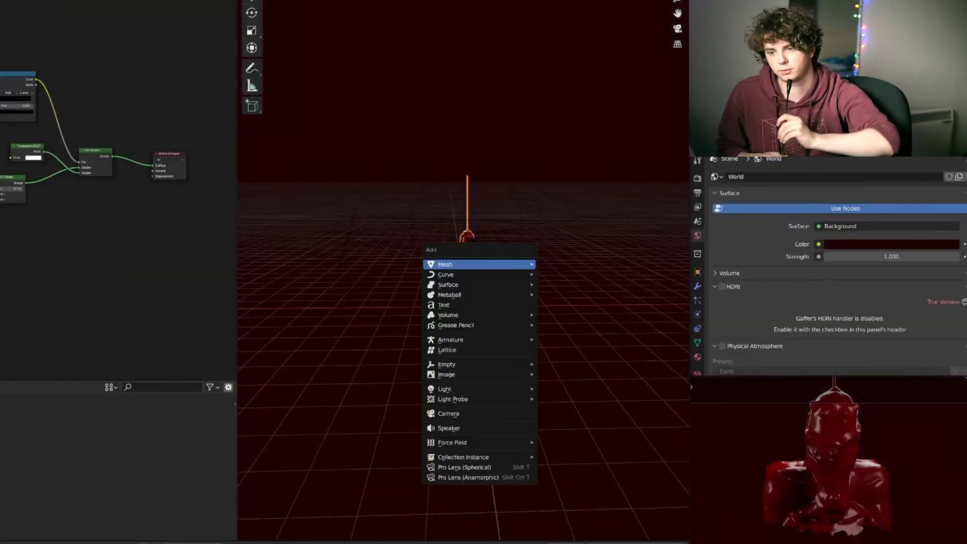
left_click(563, 276)
key("s")
key("Return")
- Replace the cube's Principled BSDF with a dark red Principled Volume feeding the Volume output
scroll(466, 306, "down", 5)
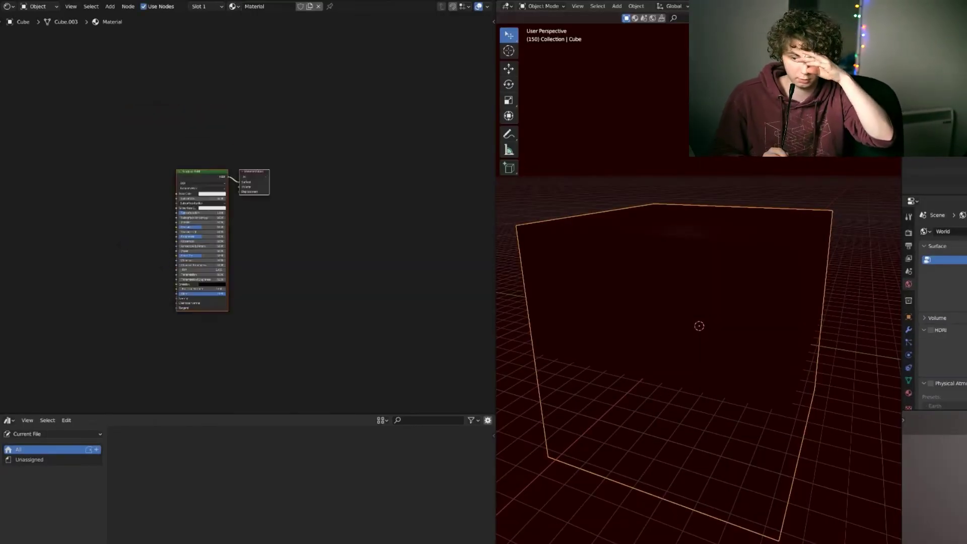
scroll(196, 251, "up", 4)
left_click_drag(274, 250, 332, 276)
key("x")
key("shift+a")
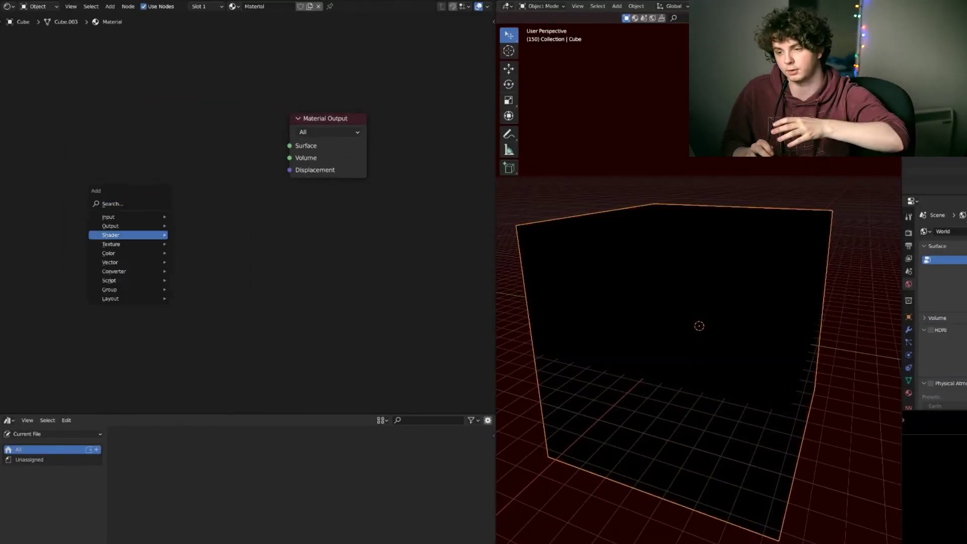
left_click(205, 307)
left_click(136, 151)
left_click_drag(202, 157, 289, 158)
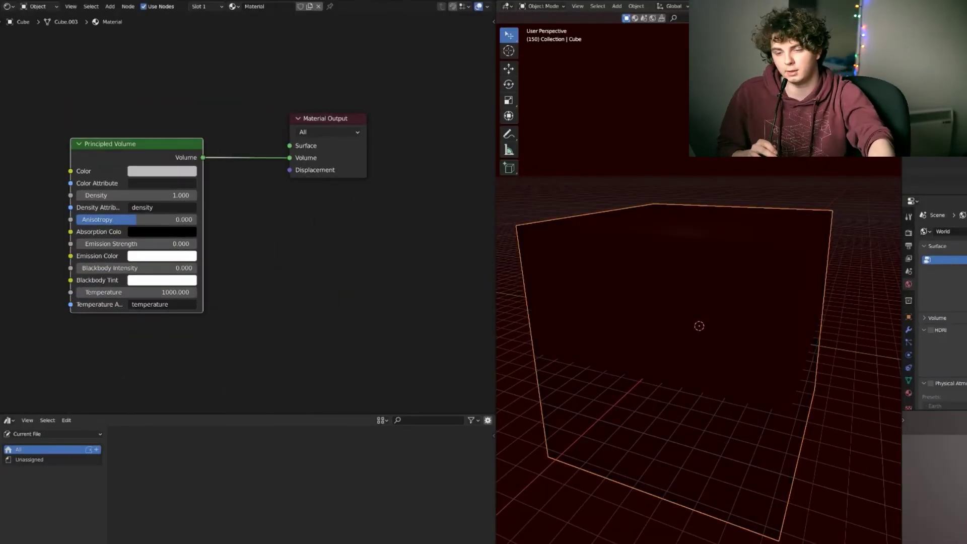
key("ctrl+v")
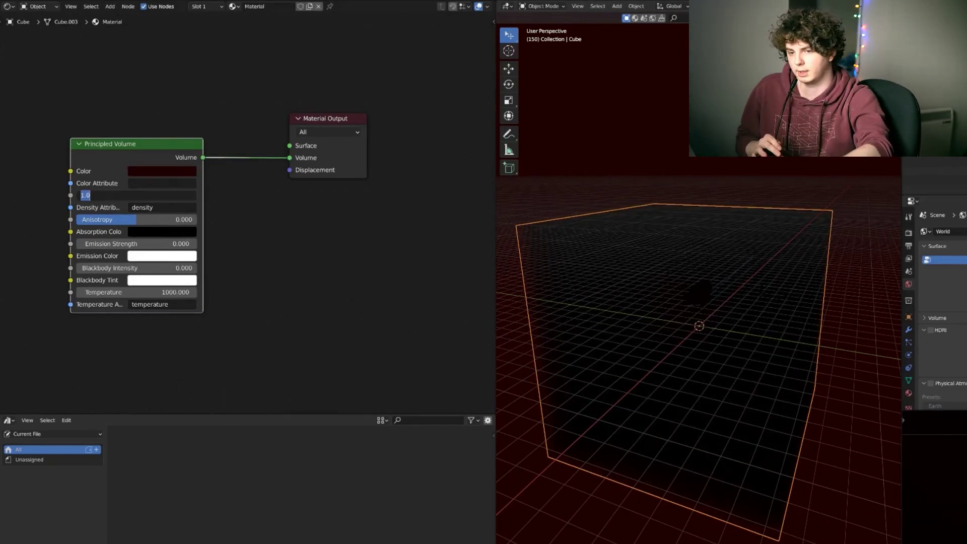
- Scroll up in the properties panel to start the particle setup
scroll(104, 94, "up", 3)
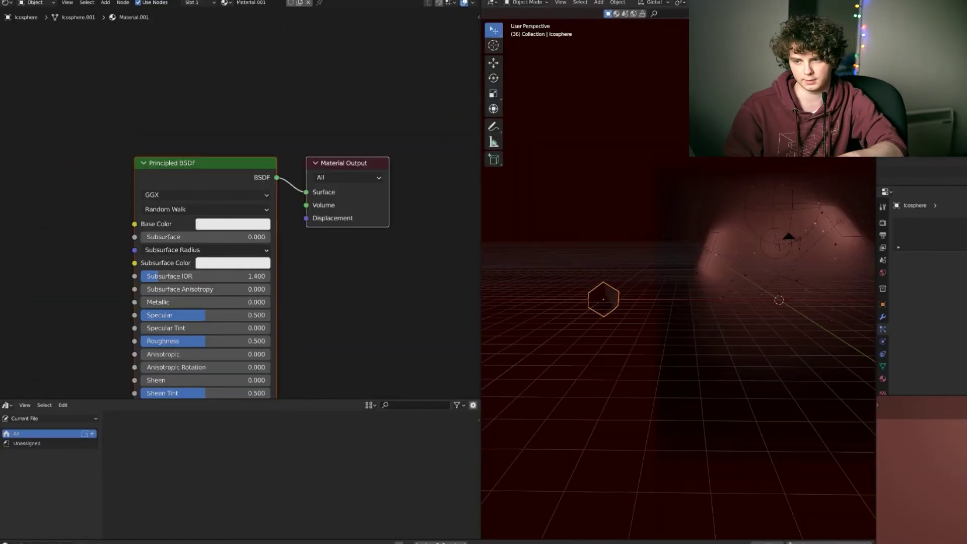
- Swap the icosphere's Principled BSDF for a Translucent BSDF connected to the material Surface
key("x")
key("shift+a")
mouse_move(166, 172)
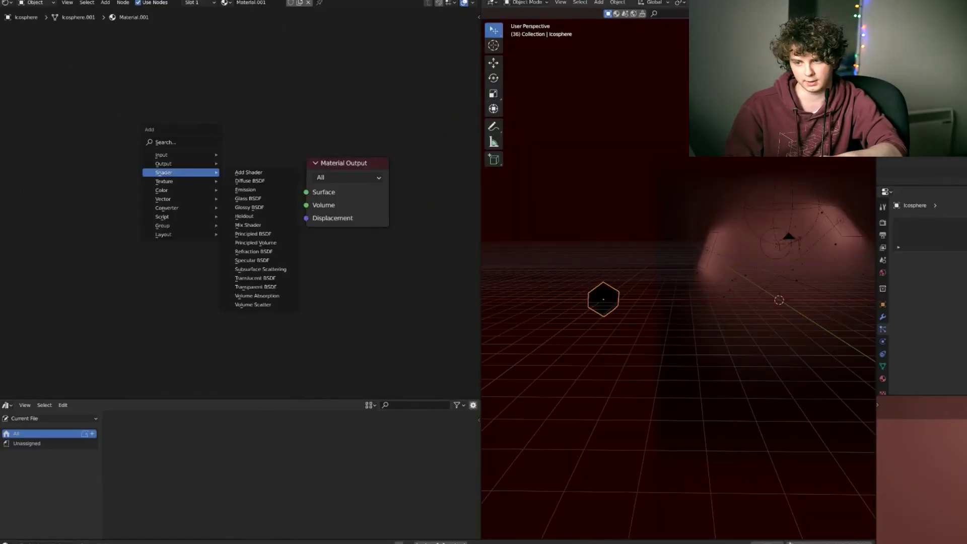
left_click(254, 278)
left_click_drag(227, 191, 275, 193)
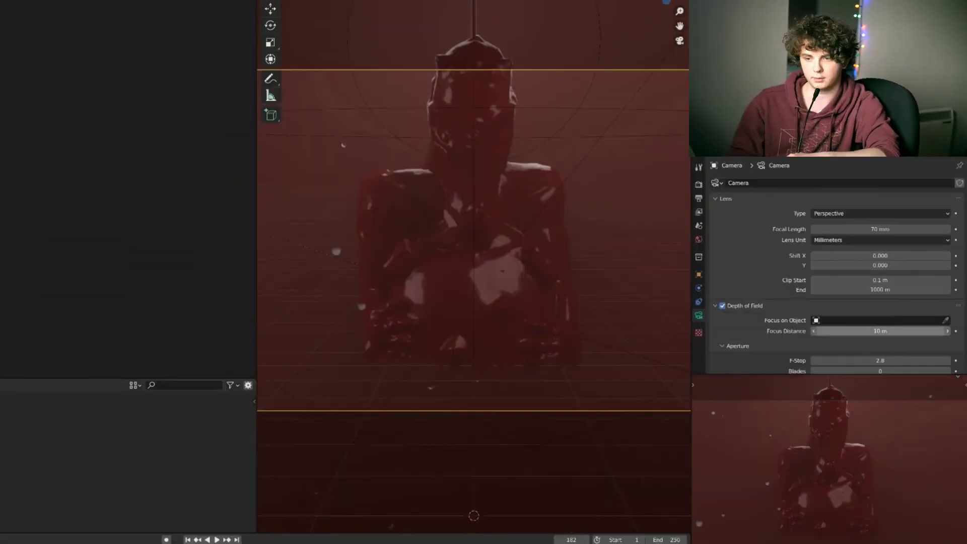
- Set camera depth of field to F-Stop 1.2 and 4.5 m focus, and shrink the icosphere to 0.010
double_click(880, 360)
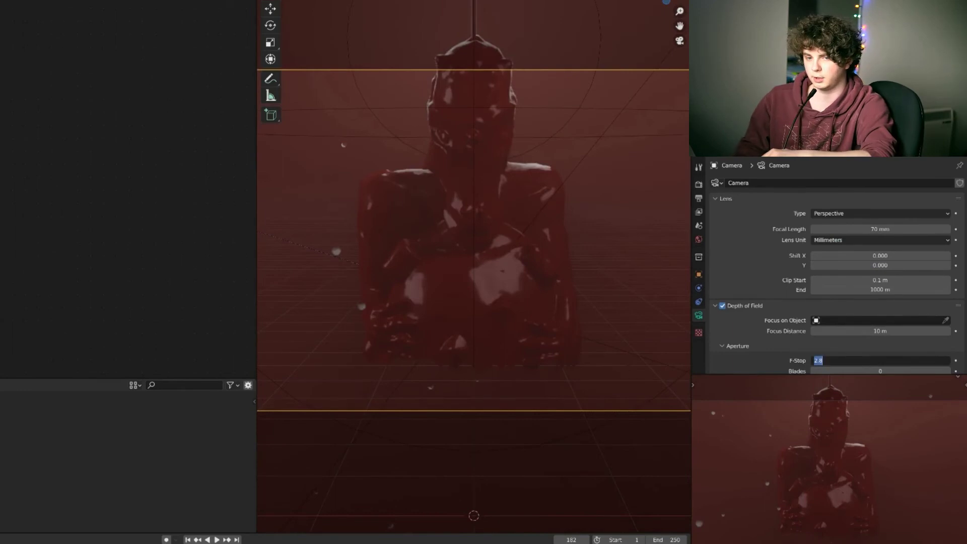
mouse_move(880, 331)
left_mouse_down()
mouse_move(848, 331)
mouse_move(863, 330)
left_mouse_up()
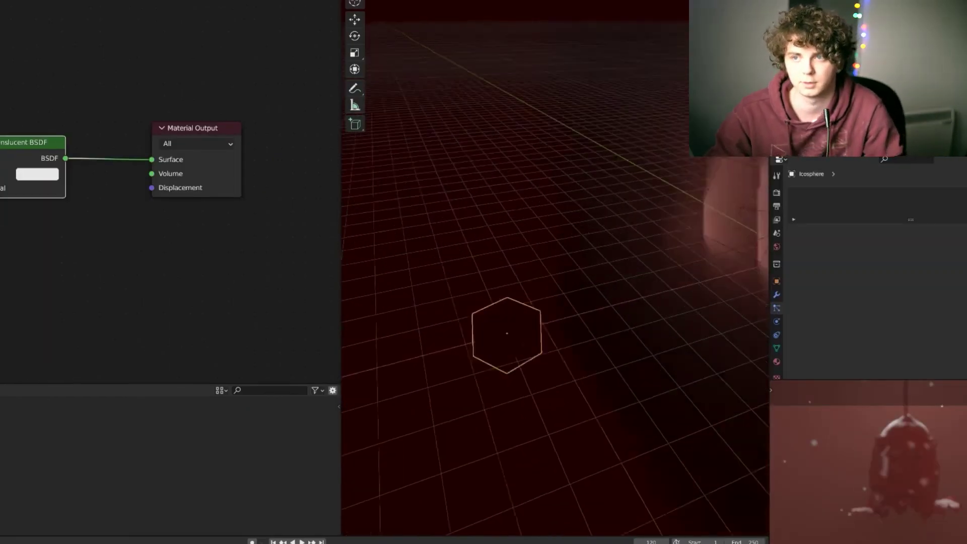
key("Tab")
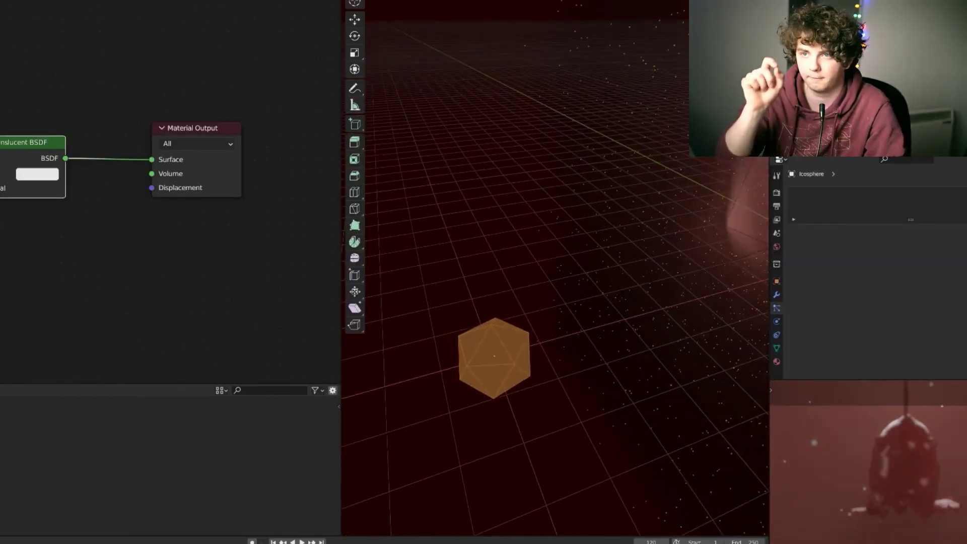
key("s")
key("Tab")
key("KP_0")
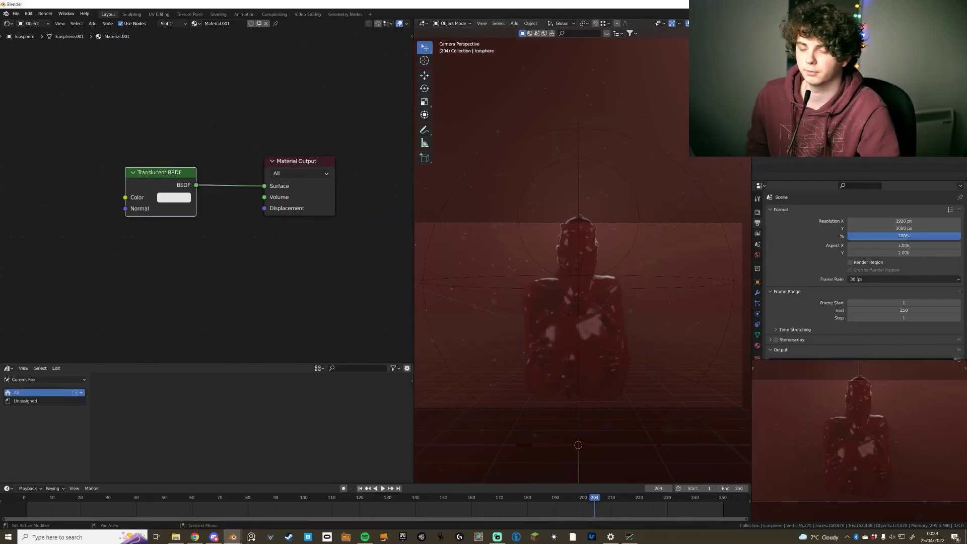
- Set the render output to FFmpeg Video in an MPEG-4 container and stop the animation playback
scroll(863, 274, "down", 3)
left_click(901, 315)
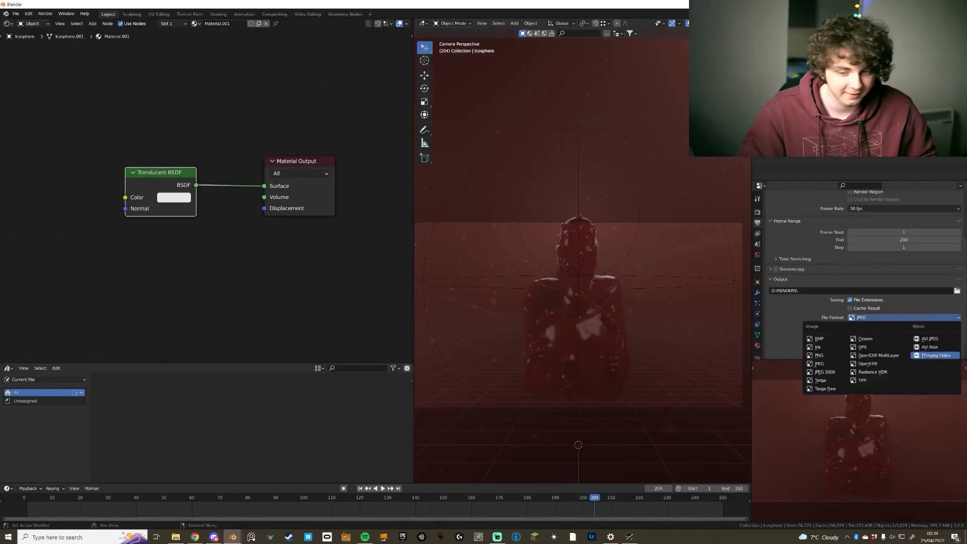
left_click(932, 355)
scroll(864, 274, "down", 1)
left_click(904, 325)
left_click(876, 362)
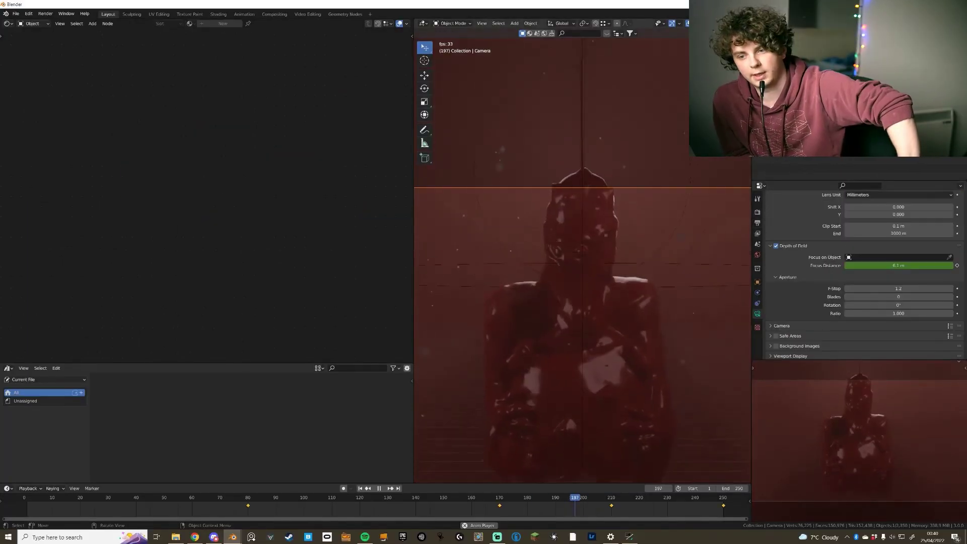
key("space")
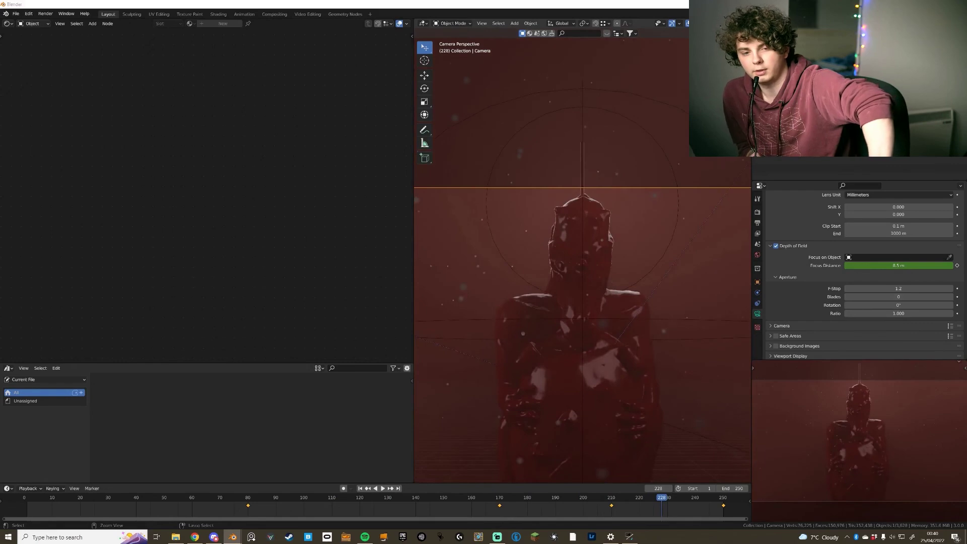